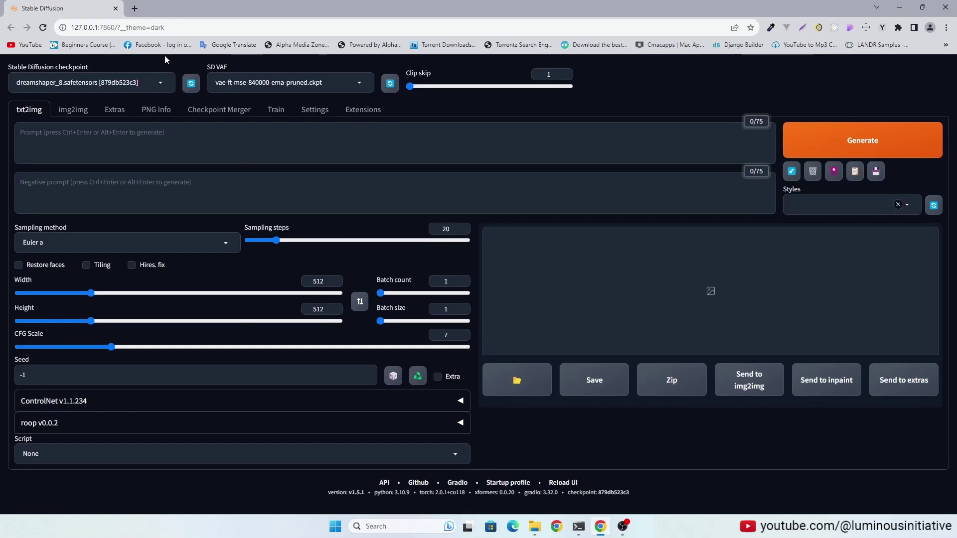
Step: Open civitai.com in a new tab and go to the SD XL model page
key("ctrl+t")
type("civitai.com")
key("Return")
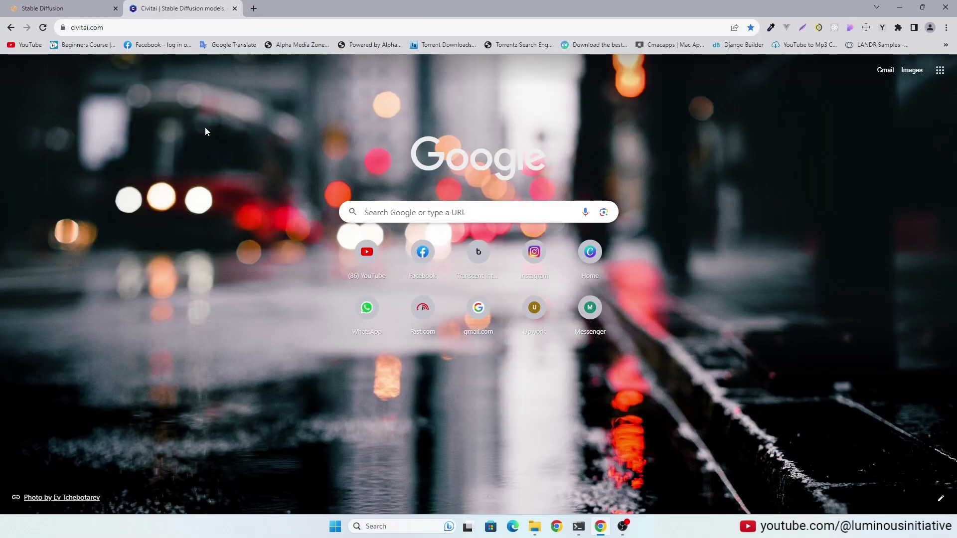
scroll(644, 265, "down", 1)
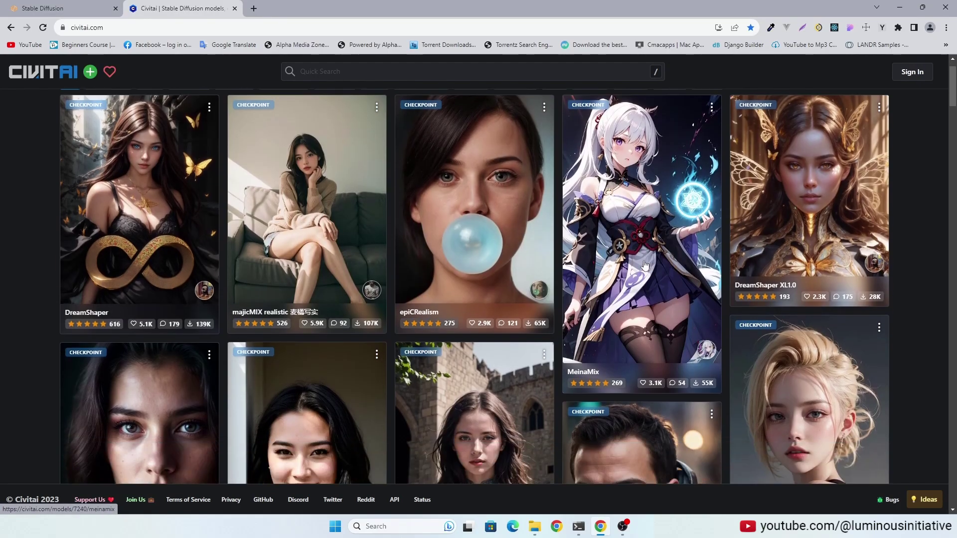
scroll(644, 265, "down", 10)
left_click(629, 243)
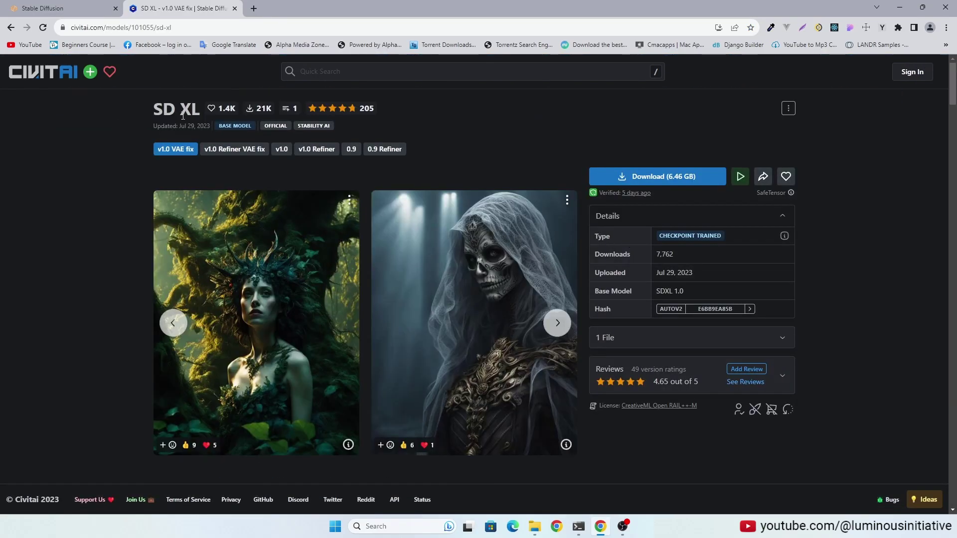
Step: Paste the forest woman image's prompt into the txt2img prompt, then copy its negative prompt
left_click(263, 313)
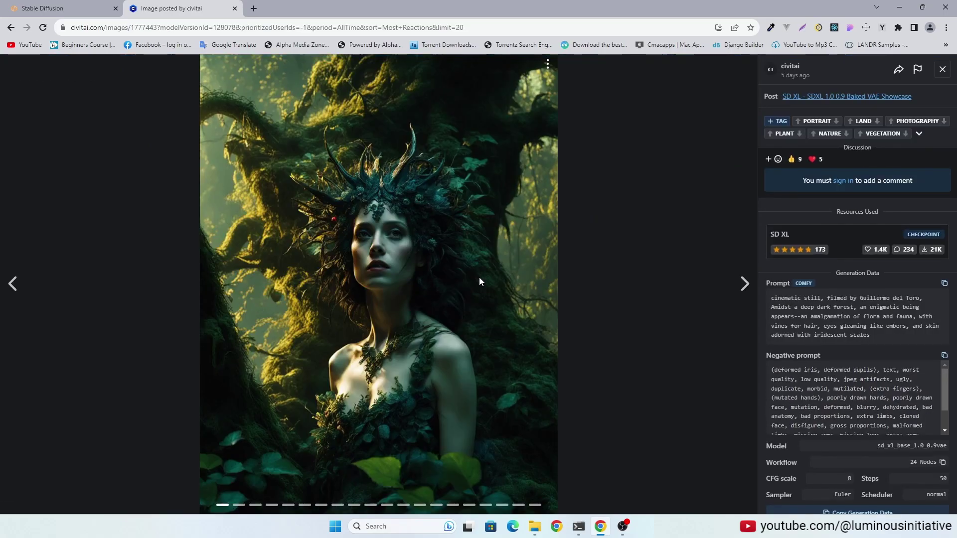
left_click(945, 283)
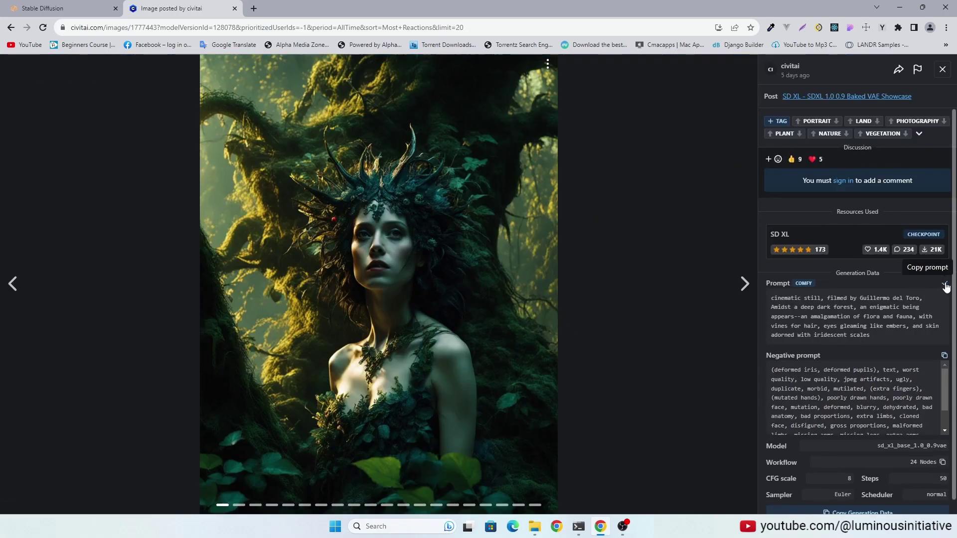
left_click(86, 8)
left_click(128, 140)
key("ctrl+v")
left_click(176, 9)
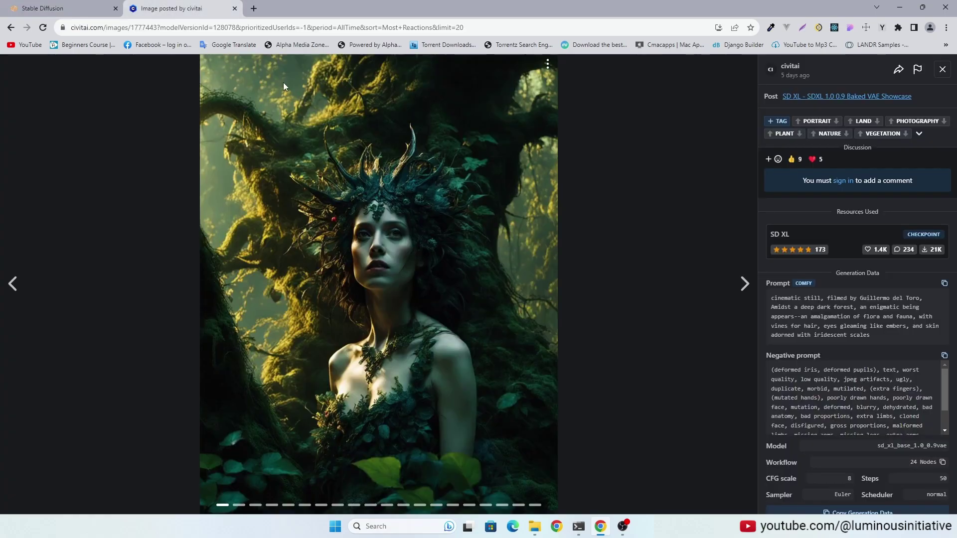
left_click(945, 356)
Step: Paste the negative prompt, choose the DPM++ 2M SDE Karras sampler and enable Restore faces
left_click(85, 8)
left_click(164, 189)
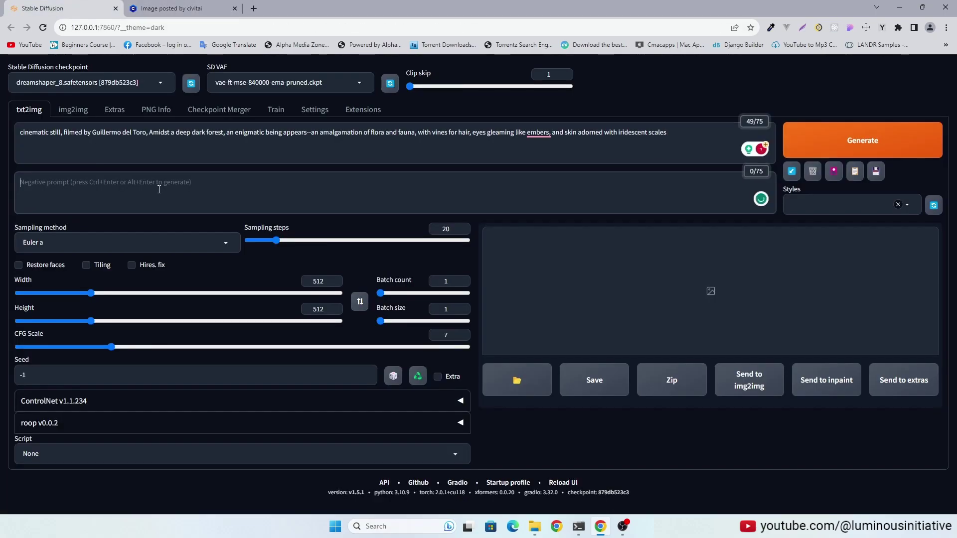
key("ctrl+v")
left_click(631, 98)
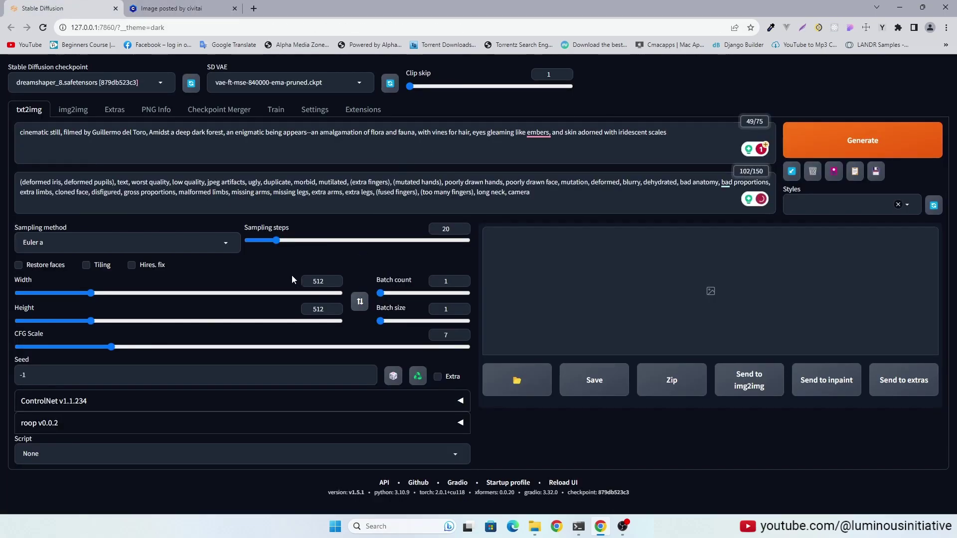
left_click(226, 243)
left_click(75, 444)
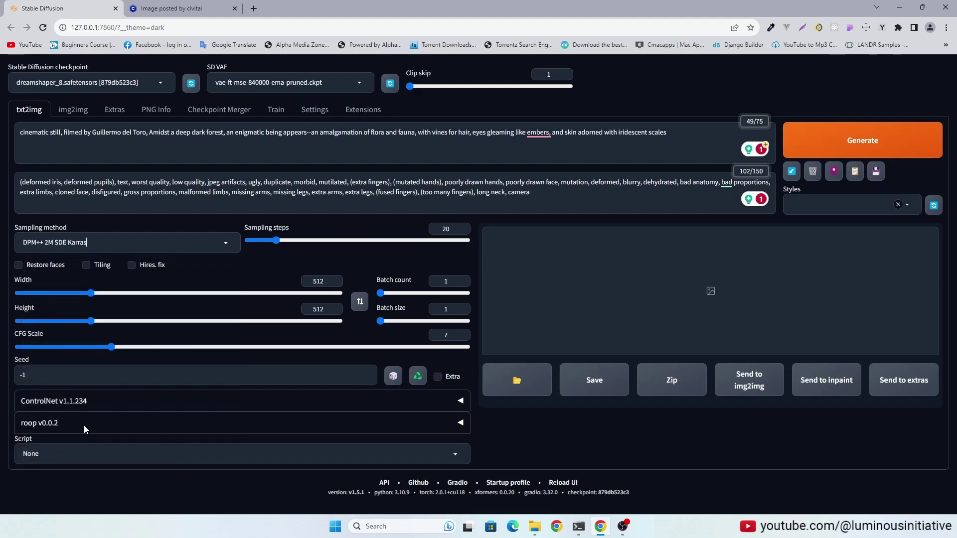
left_click(19, 265)
Step: Enable the first ControlNet unit with Pixel Perfect, preprocessor preview and Canny control
left_click(466, 402)
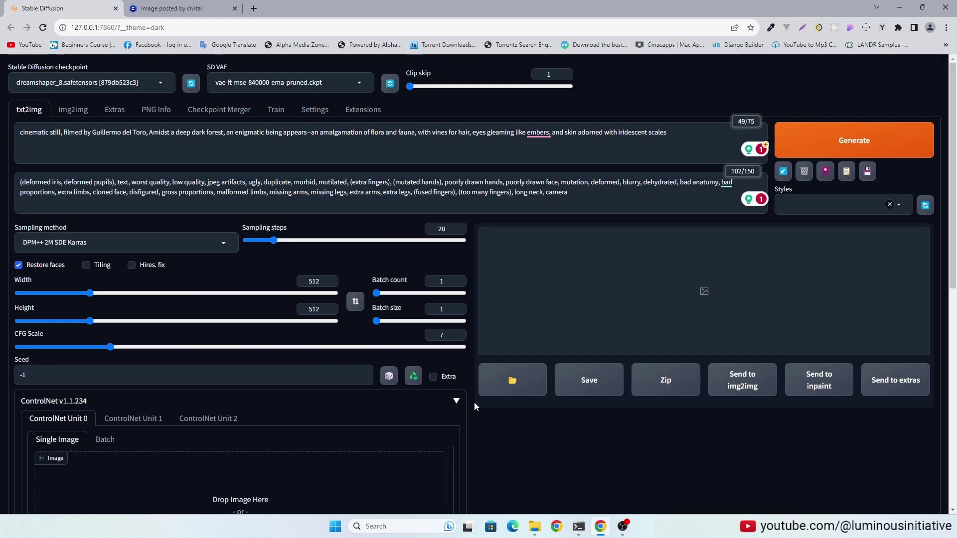
scroll(546, 420, "down", 6)
left_click(31, 324)
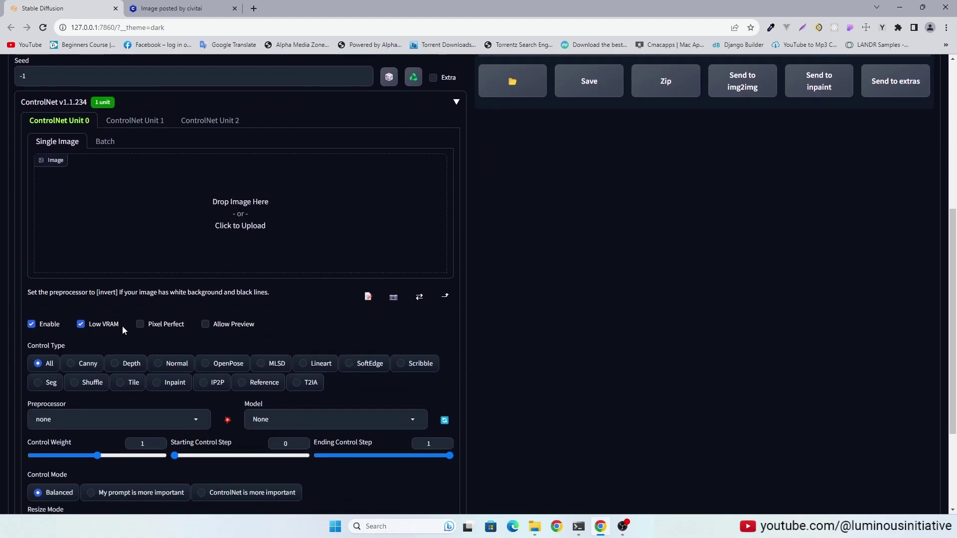
left_click(141, 324)
left_click(205, 324)
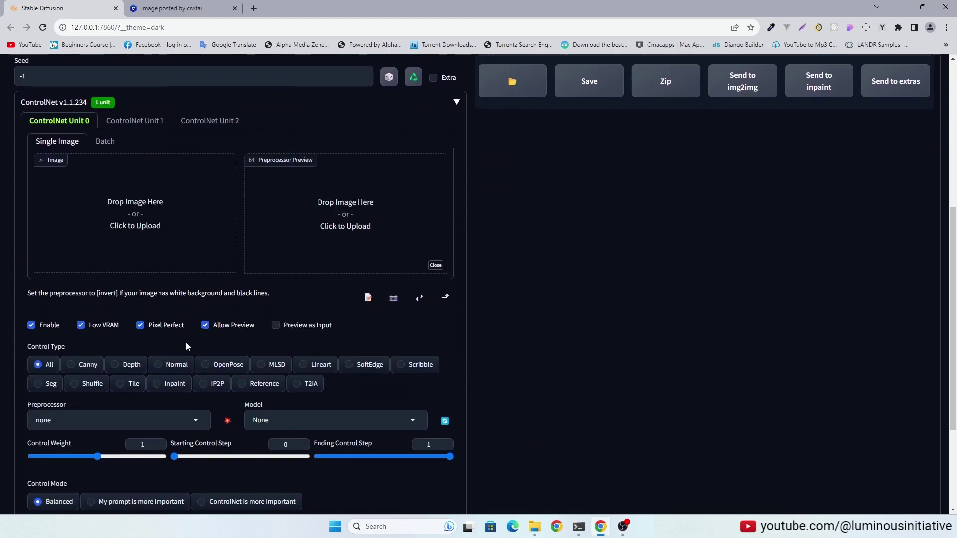
left_click(70, 365)
Step: Set the Canny unit to weight 0.4, ending step 0.9, high threshold 130, favoring ControlNet over the prompt
scroll(541, 417, "down", 2)
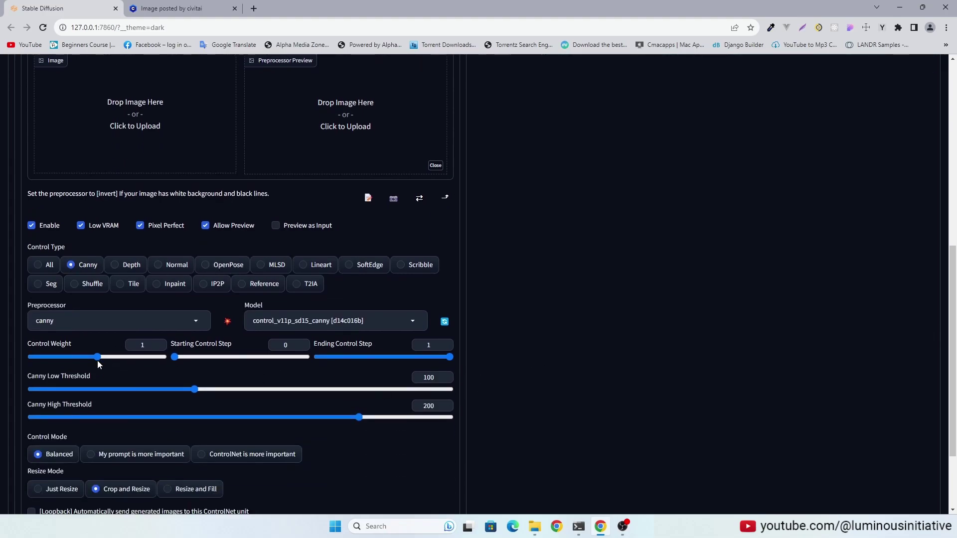
left_click_drag(98, 361, 58, 360)
left_click_drag(448, 357, 437, 358)
left_click_drag(349, 421, 243, 421)
scroll(582, 393, "down", 1)
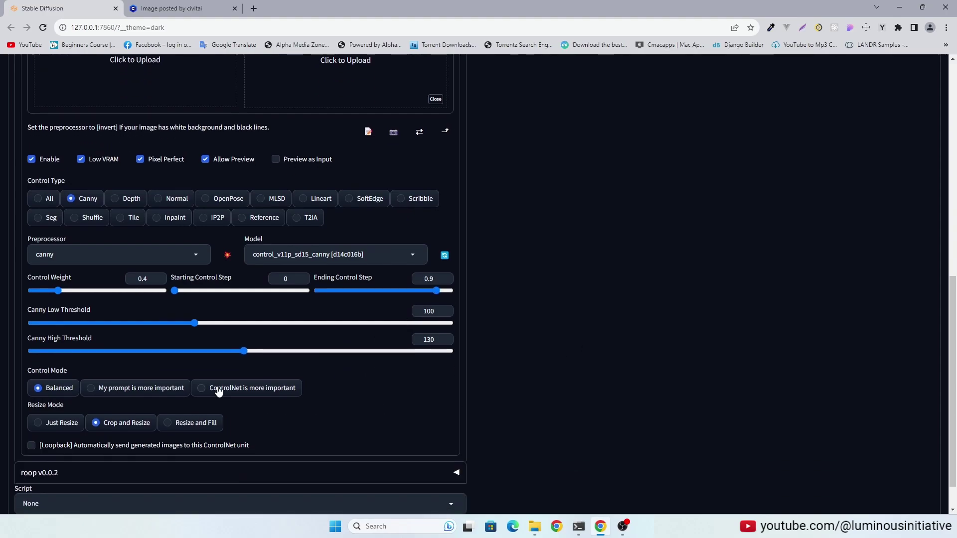
left_click(219, 390)
scroll(582, 381, "down", 1)
scroll(585, 382, "up", 3)
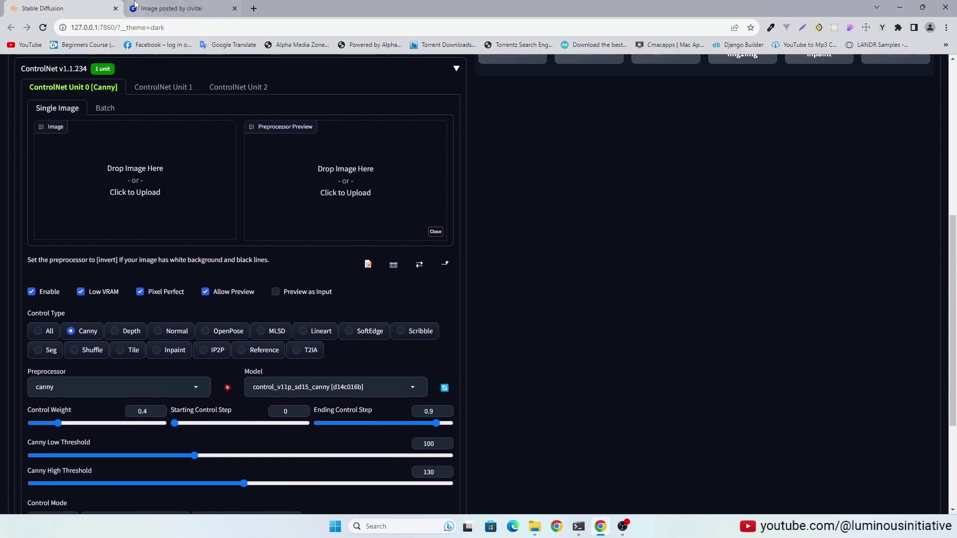
Step: Open the forest woman image on its own on the civitai page
left_click(136, 8)
right_click(405, 216)
left_click(423, 222)
Step: Load the civitai forest image into the ControlNet slot and preview its Canny edge map
left_click(299, 8)
left_click_drag(549, 269, 134, 180)
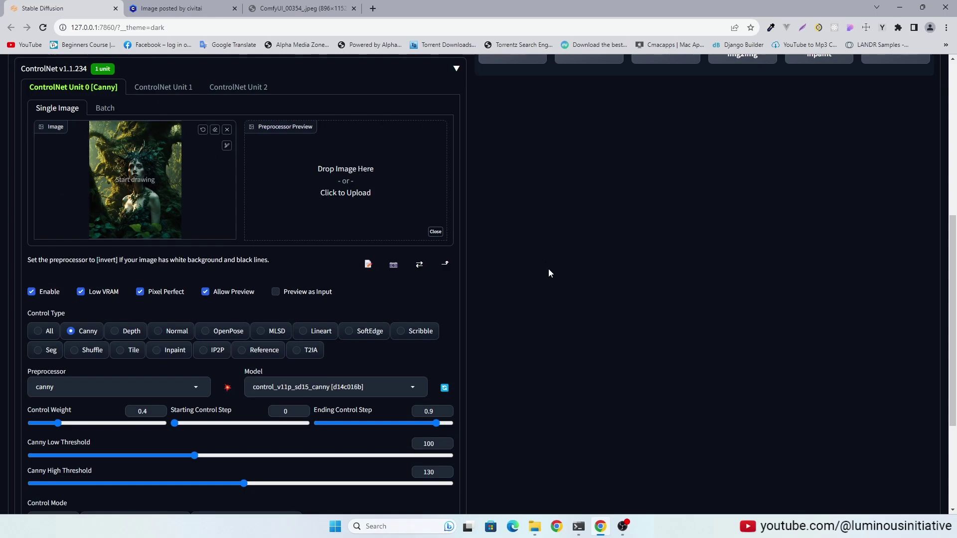
scroll(550, 273, "down", 1)
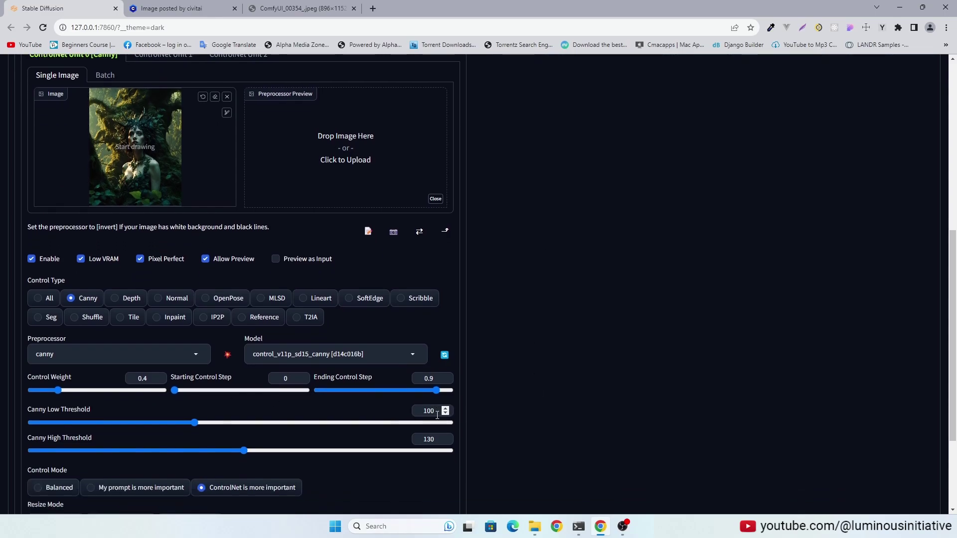
left_click(228, 357)
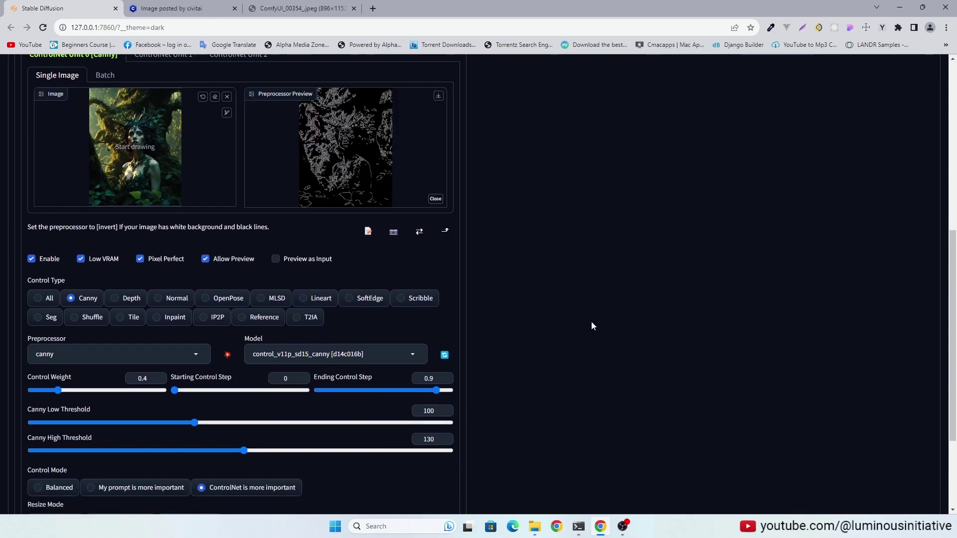
Step: Set Height to 768, generate the 512×768 portrait and view it full size
scroll(673, 334, "down", 3)
scroll(673, 334, "up", 10)
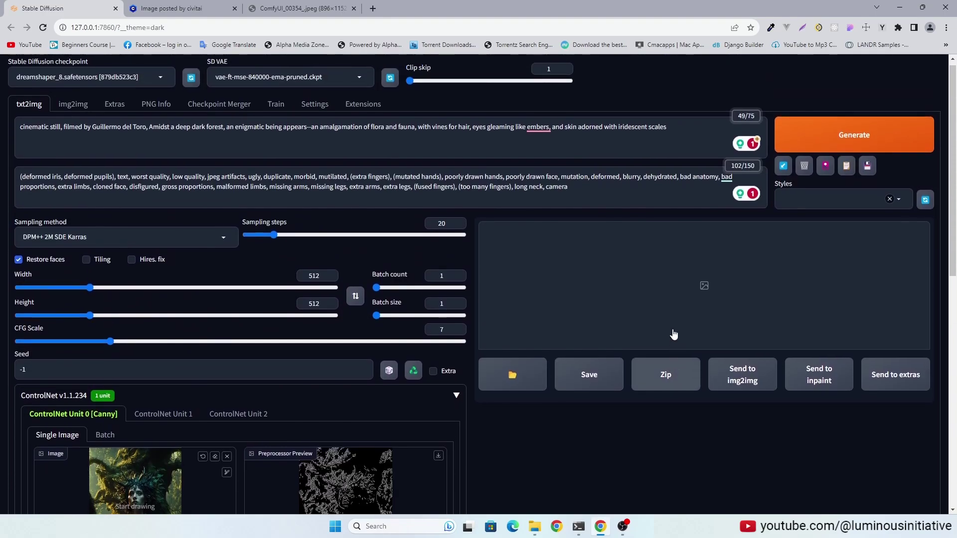
double_click(312, 303)
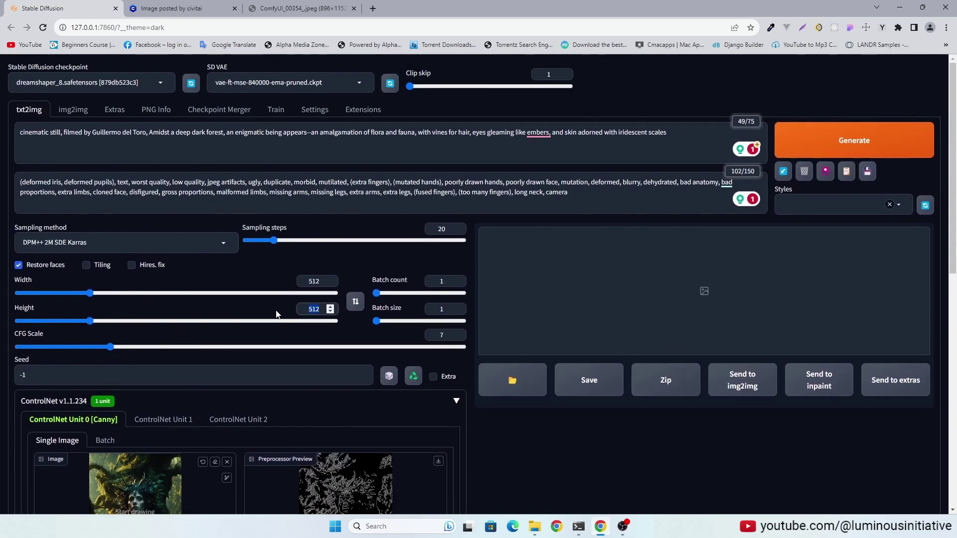
type("768")
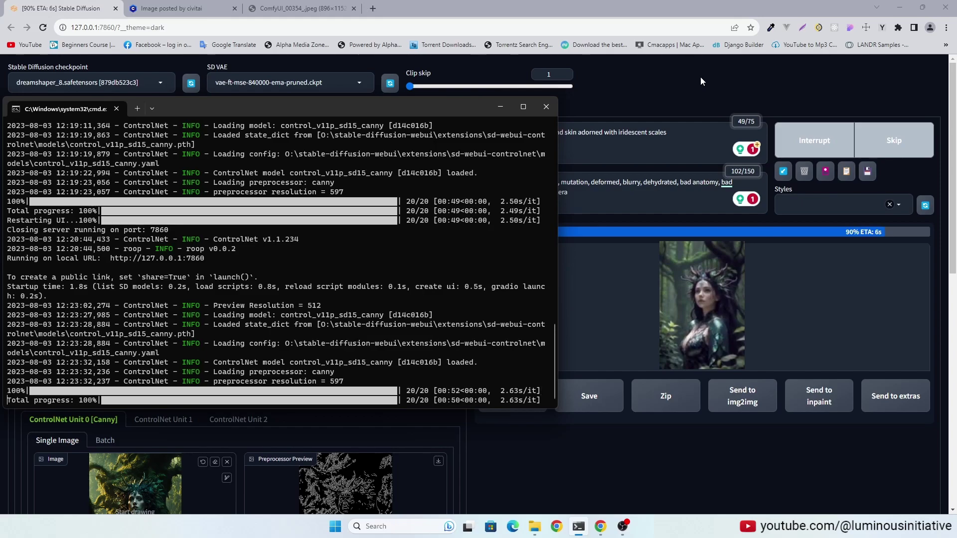
left_click(701, 77)
left_click(698, 340)
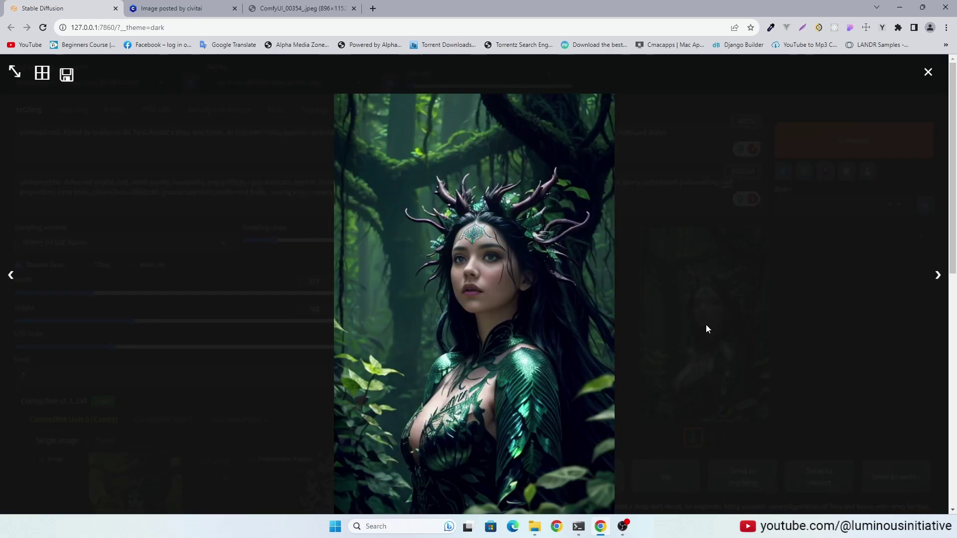
left_click(929, 73)
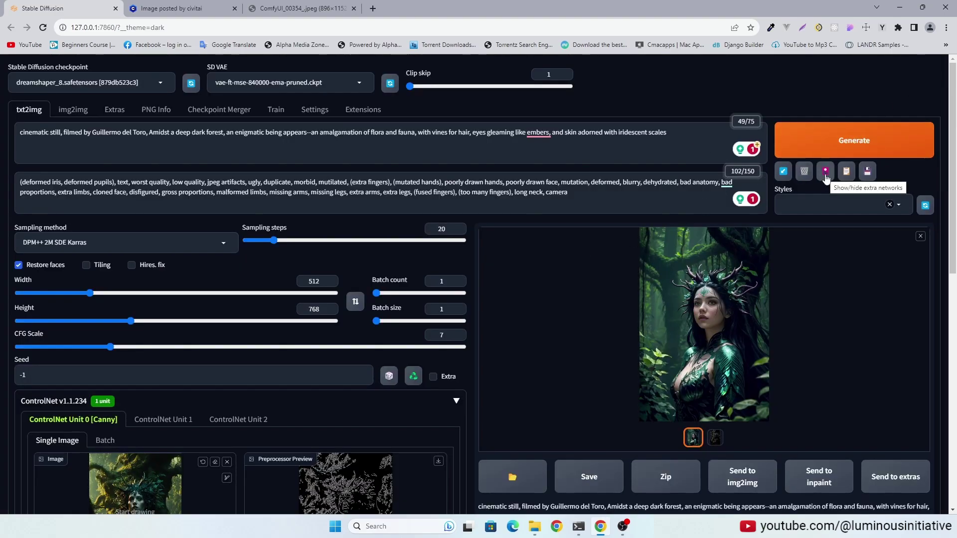
Step: Append the Detail Tweaker LoRA at weight 0.4 to the end of the prompt
left_click(825, 171)
left_click(230, 236)
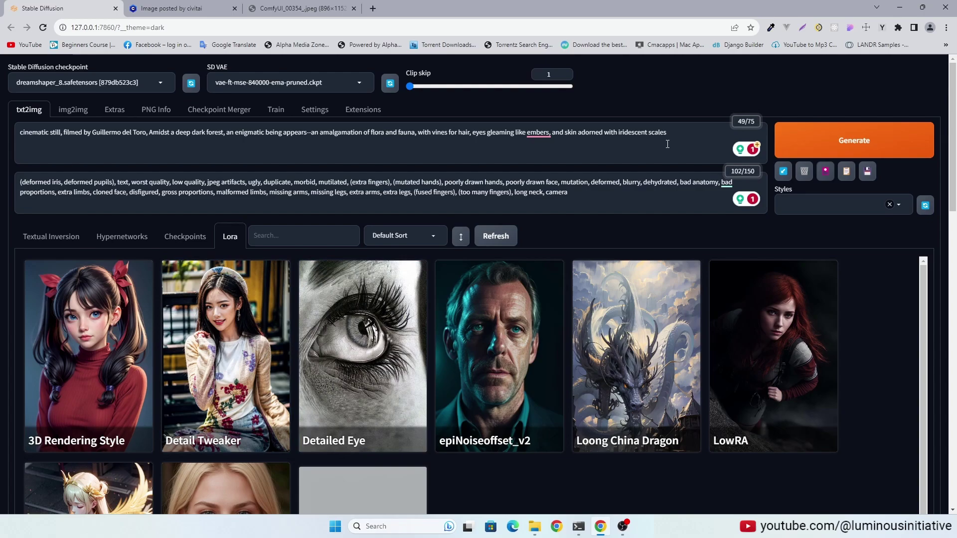
left_click(688, 130)
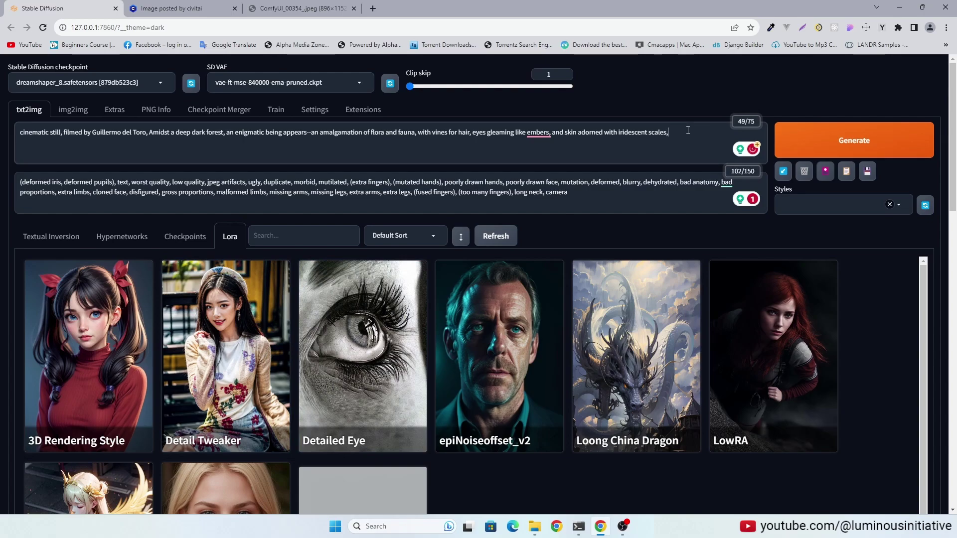
left_click(226, 369)
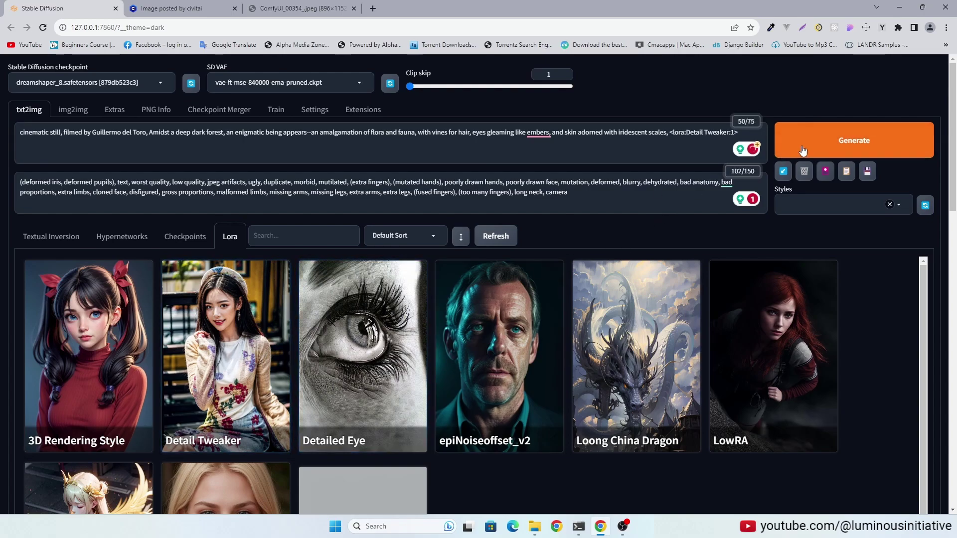
left_click(826, 172)
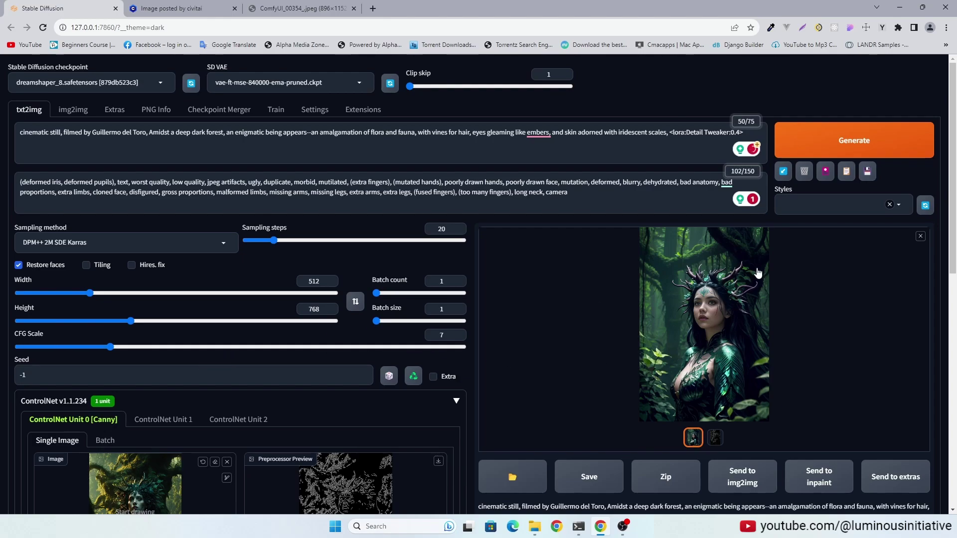
Step: Generate a new portrait and view the rose-crowned result full size
left_click(827, 143)
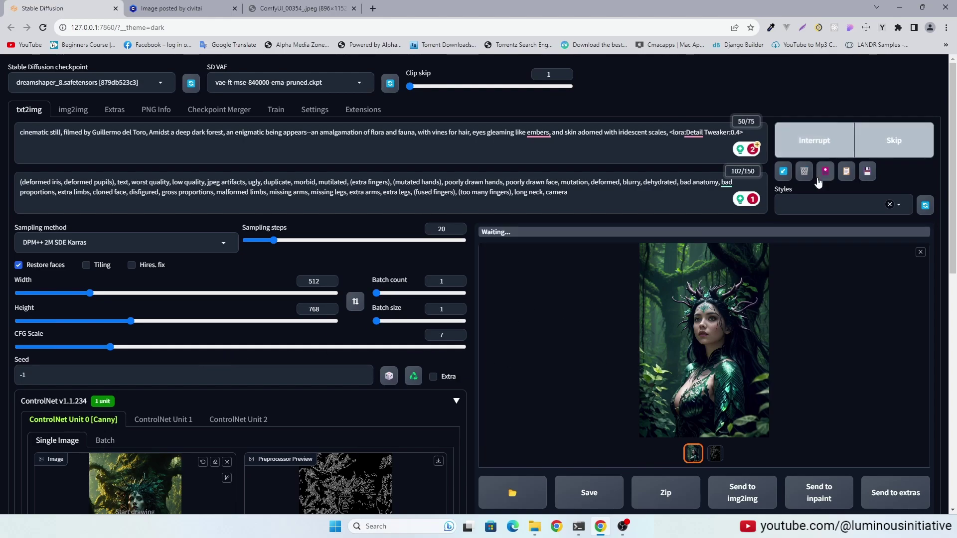
key("alt+Tab")
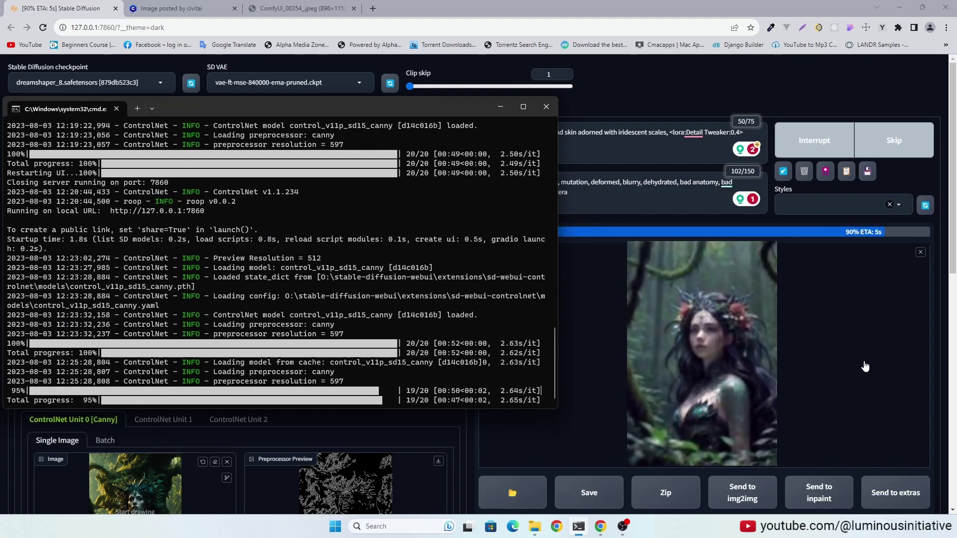
left_click(865, 367)
left_click(714, 344)
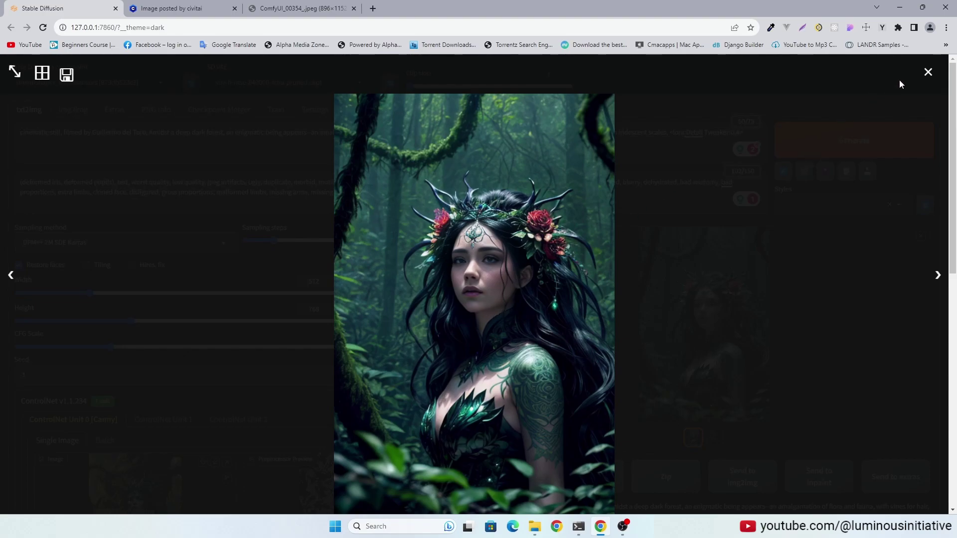
Step: Use the rose-crowned portrait as the ControlNet image and refresh its Canny edge preview
left_click(929, 74)
scroll(843, 349, "down", 2)
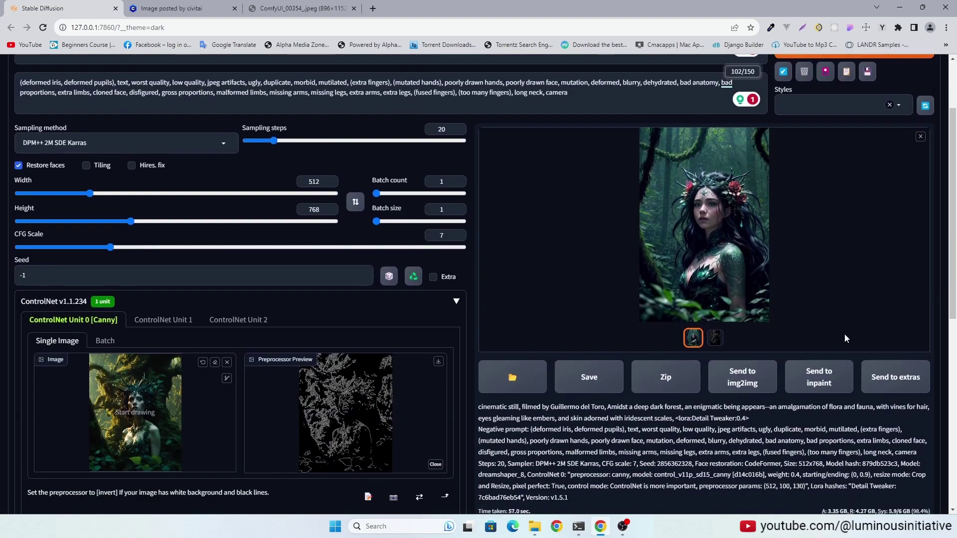
left_click_drag(717, 223, 143, 425)
scroll(585, 419, "down", 3)
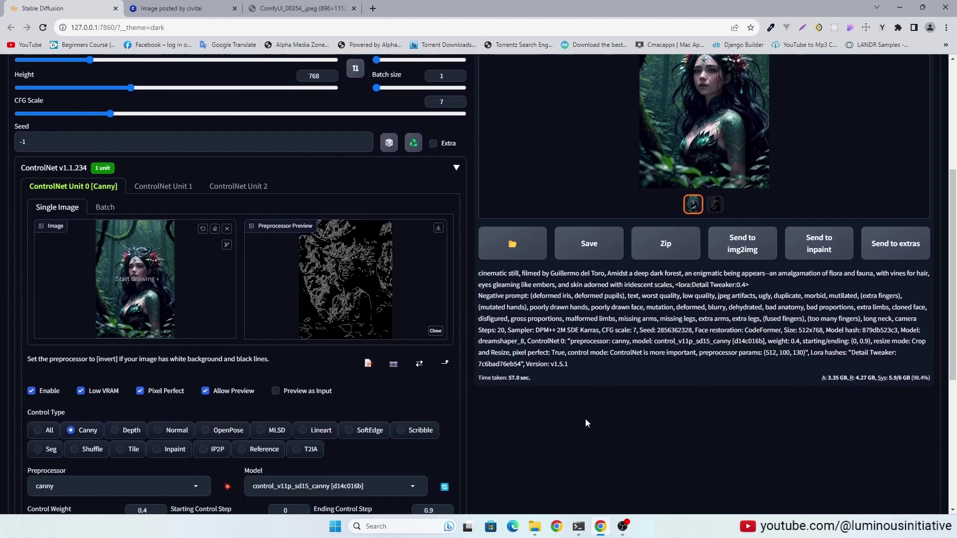
scroll(586, 420, "down", 1)
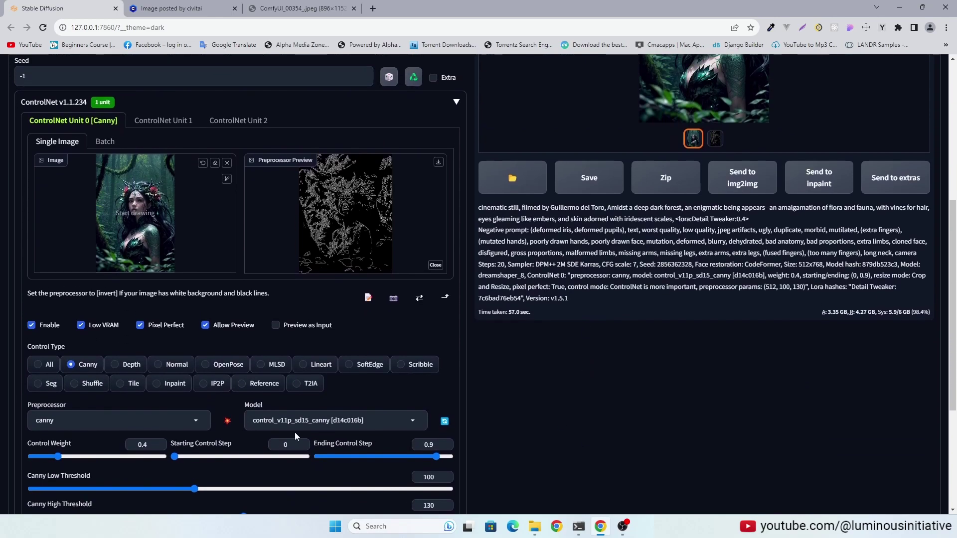
left_click(227, 423)
scroll(731, 378, "up", 2)
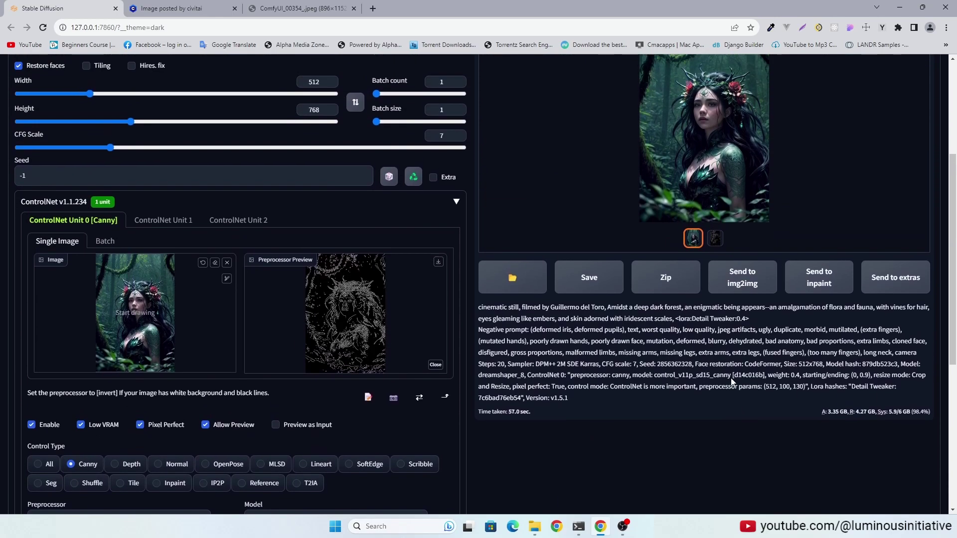
left_click_drag(657, 364, 692, 365)
key("ctrl+c")
left_click_drag(30, 176, 3, 180)
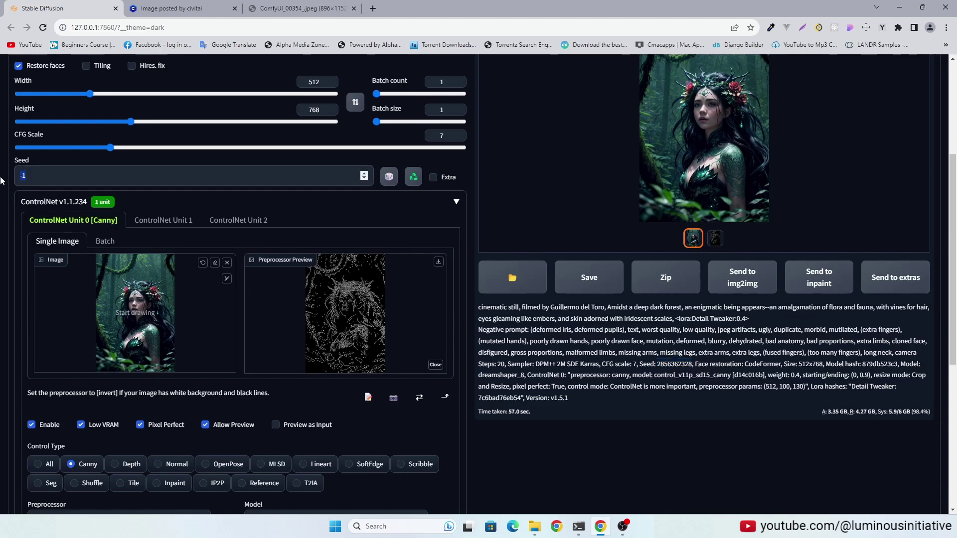
key("ctrl+v")
scroll(299, 197, "up", 4)
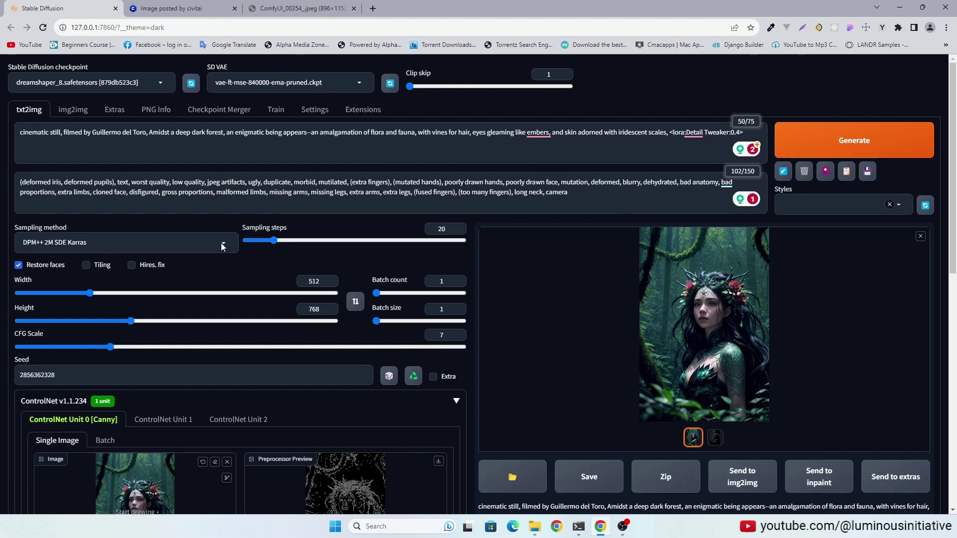
Step: Enable hires fix: 4x-UltraSharp, 10 steps, denoising 0.3, upscale 1.5 to 768x1152, DPM++ 2M SDE Karras
left_click(132, 266)
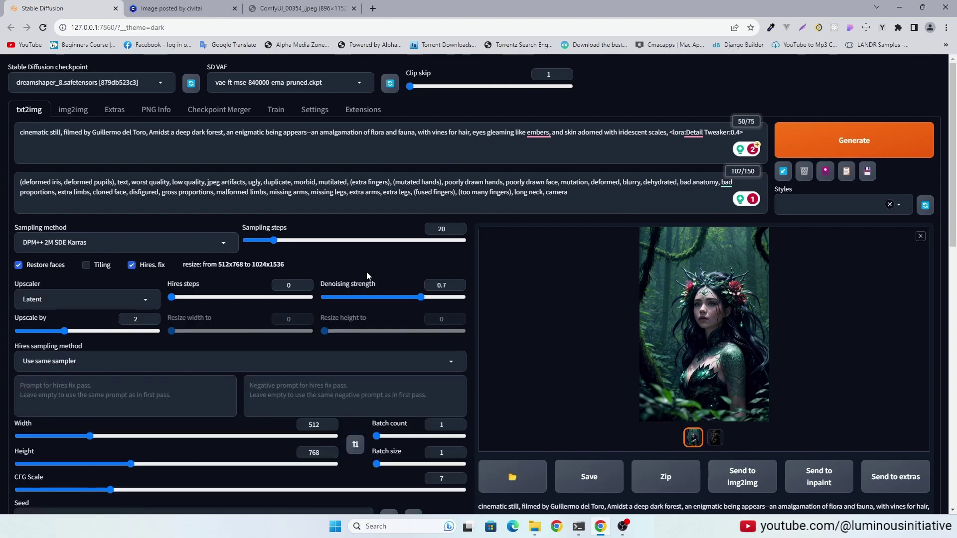
left_click(149, 300)
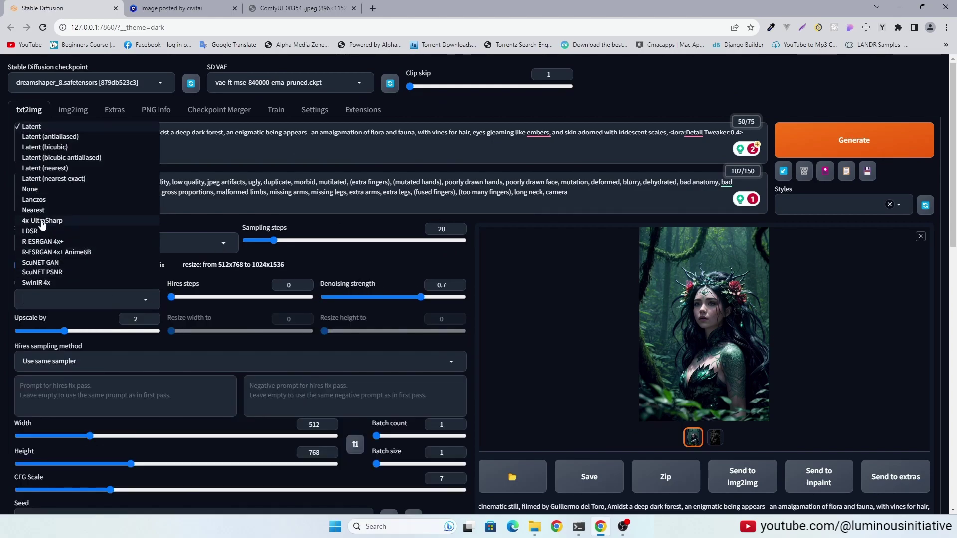
left_click(70, 230)
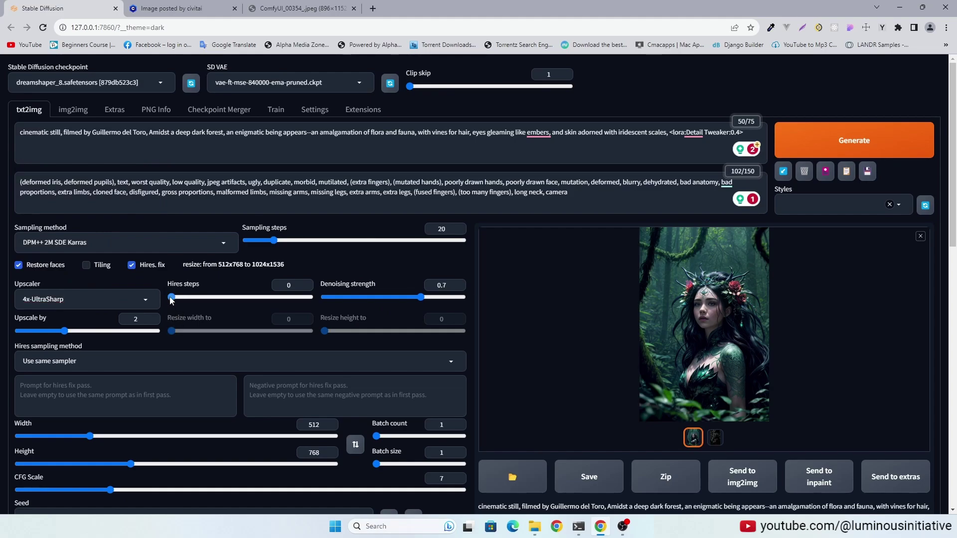
mouse_move(172, 297)
left_mouse_down()
mouse_move(197, 299)
mouse_move(187, 299)
left_mouse_up()
left_click_drag(420, 296, 366, 303)
left_click_drag(64, 331, 41, 332)
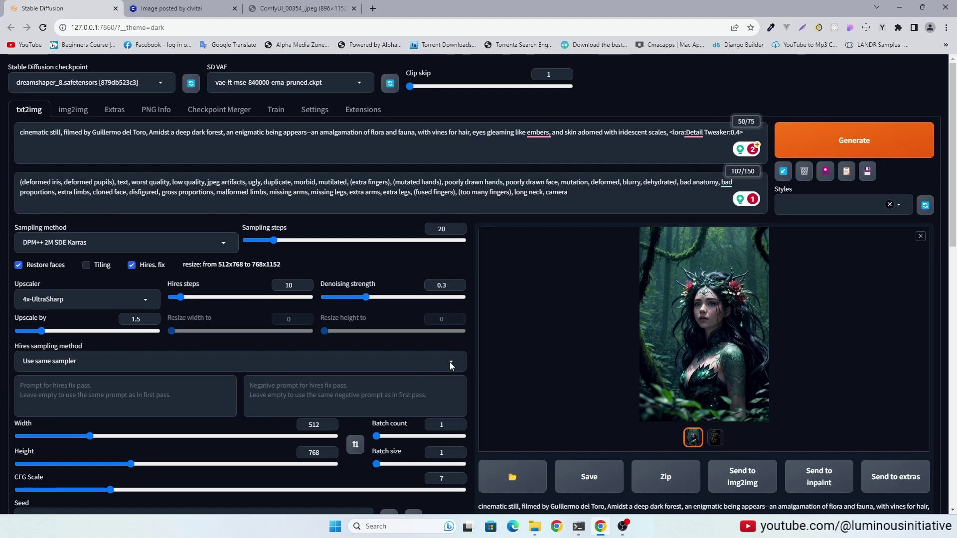
left_click(451, 365)
left_click(80, 340)
left_click_drag(666, 135, 16, 131)
key("ctrl+c")
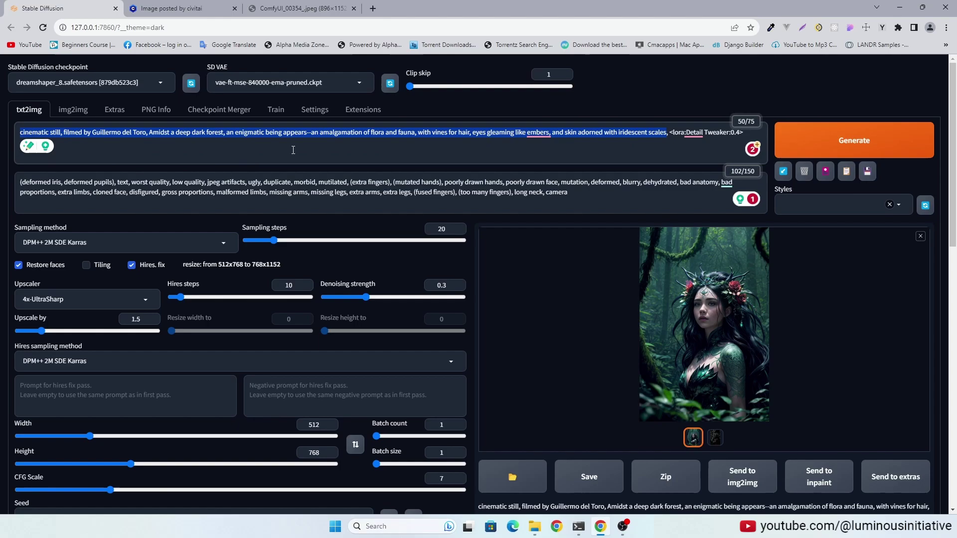
Step: Copy the main prompt and negative prompt into the hires-fix prompt and negative prompt boxes
left_click(115, 396)
key("ctrl+v")
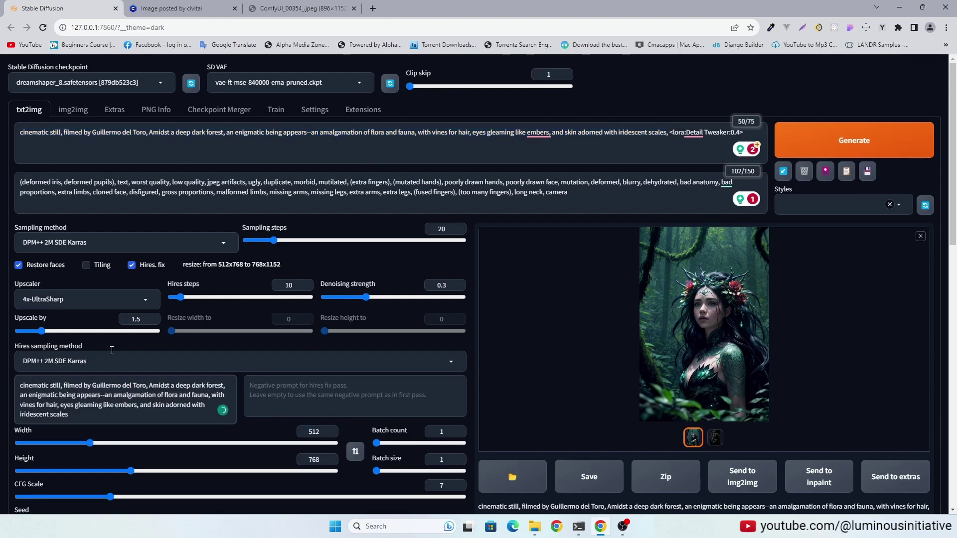
left_click(99, 194)
key("ctrl+a")
key("ctrl+c")
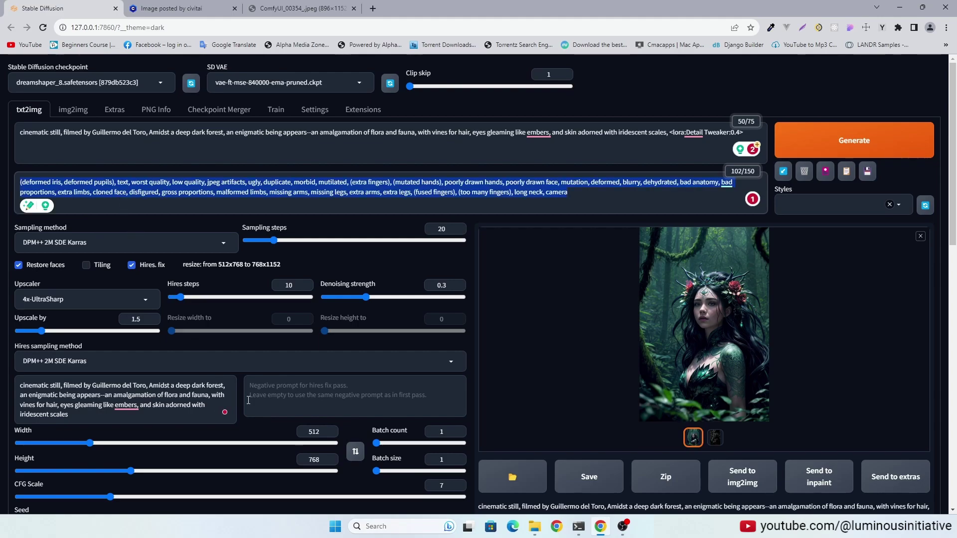
left_click(298, 392)
key("ctrl+v")
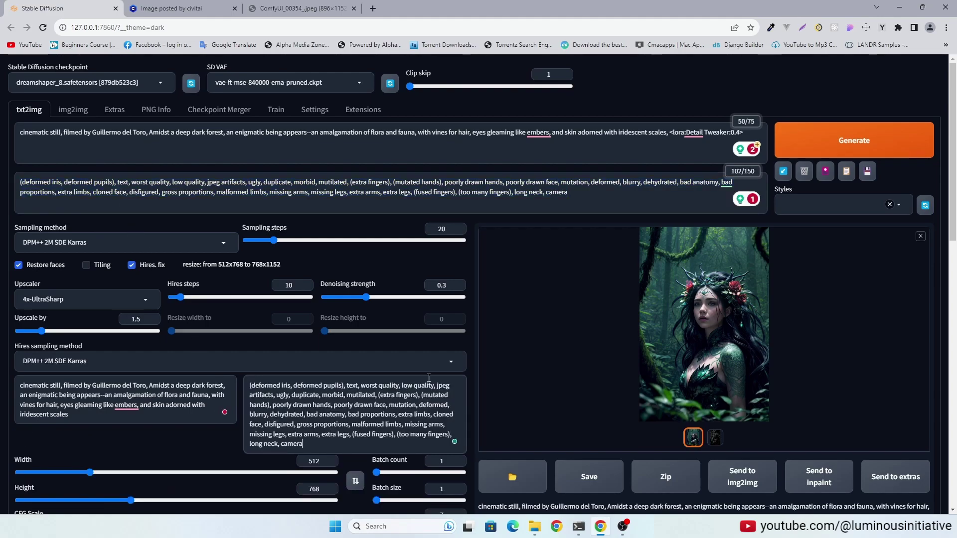
left_click(641, 91)
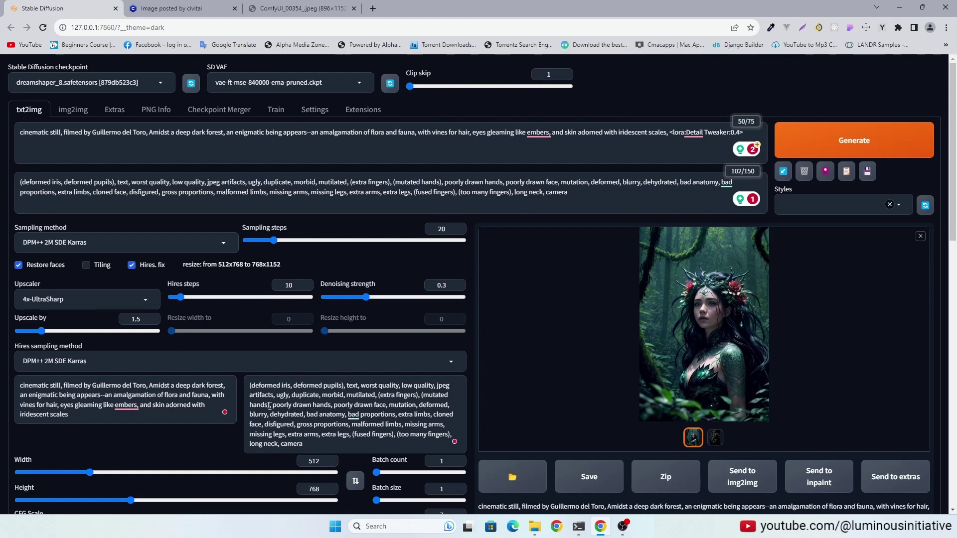
Step: Review the User interface settings, then return to txt2img
left_click(315, 110)
scroll(41, 394, "down", 1)
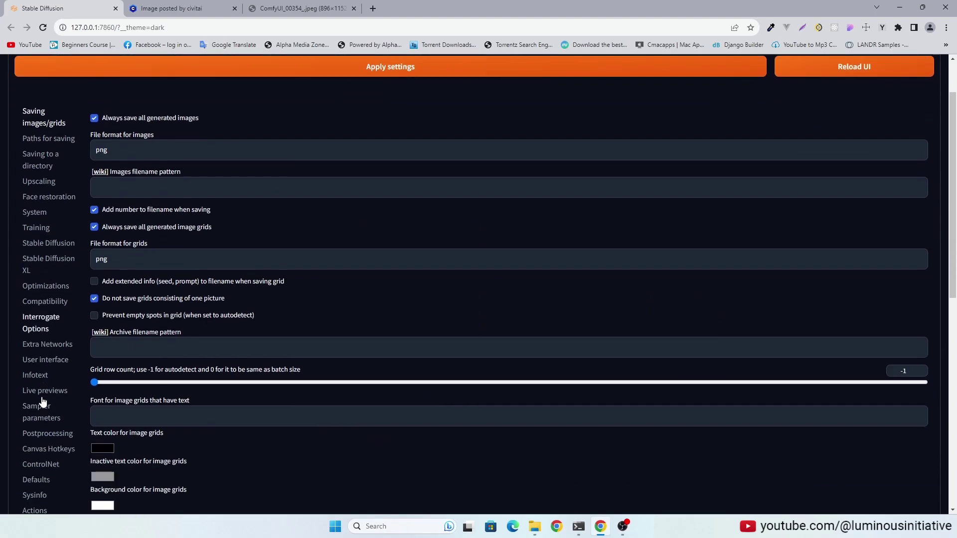
left_click(43, 363)
scroll(43, 364, "down", 5)
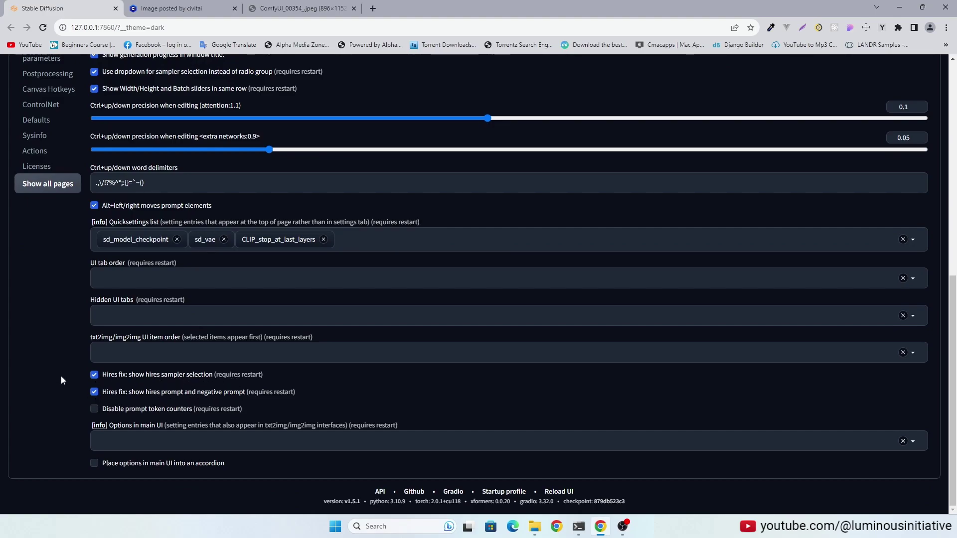
scroll(49, 368, "up", 15)
left_click(29, 109)
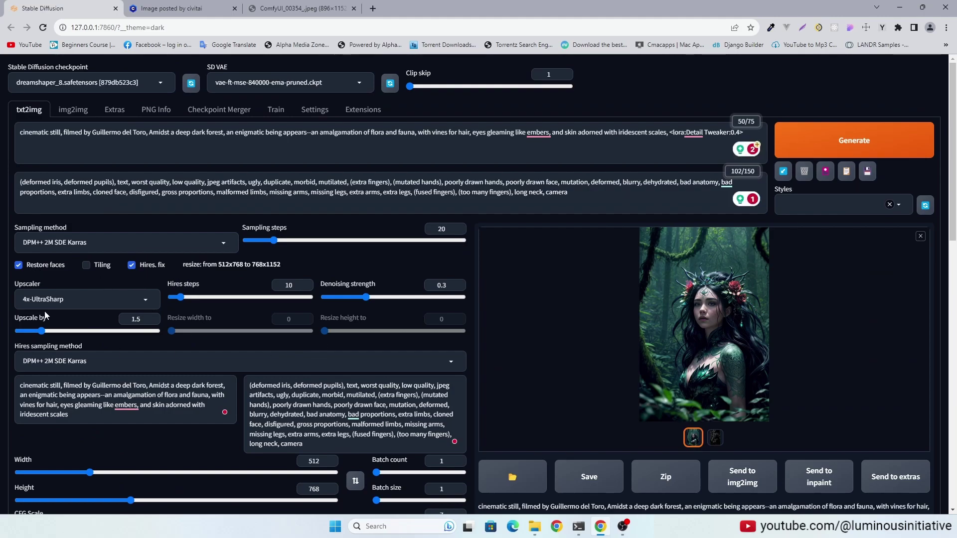
Step: Generate the 768×1152 hires-fixed rose-crowned portrait and inspect it full screen
scroll(865, 306, "down", 13)
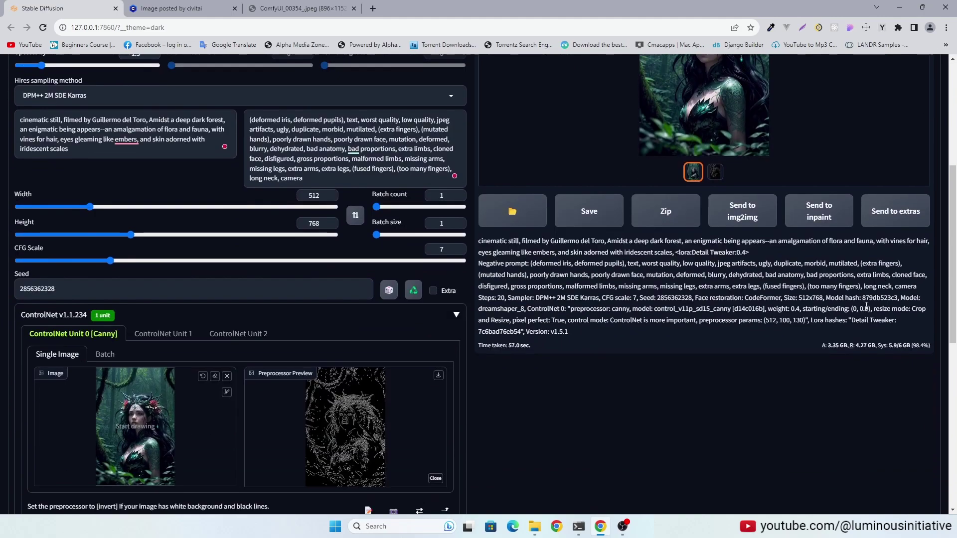
scroll(866, 310, "up", 15)
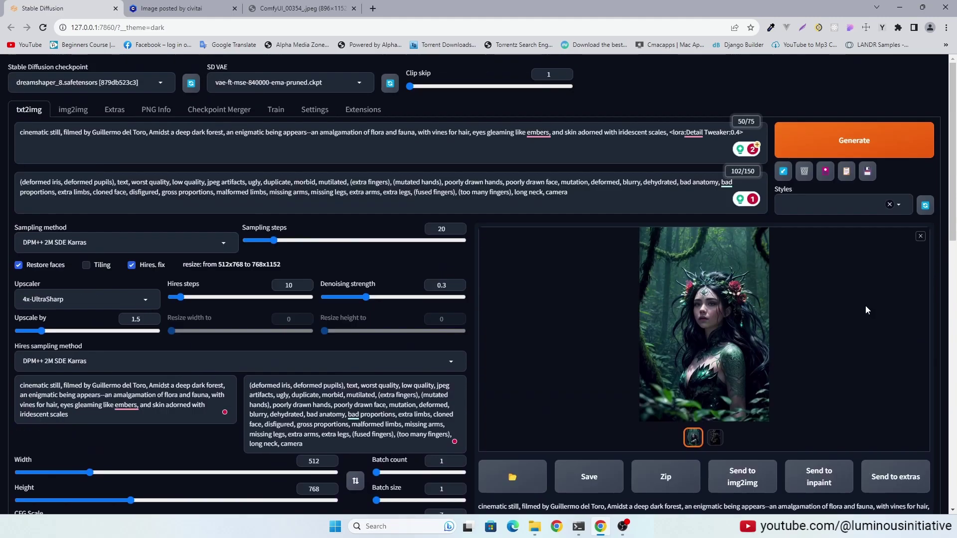
left_click(850, 140)
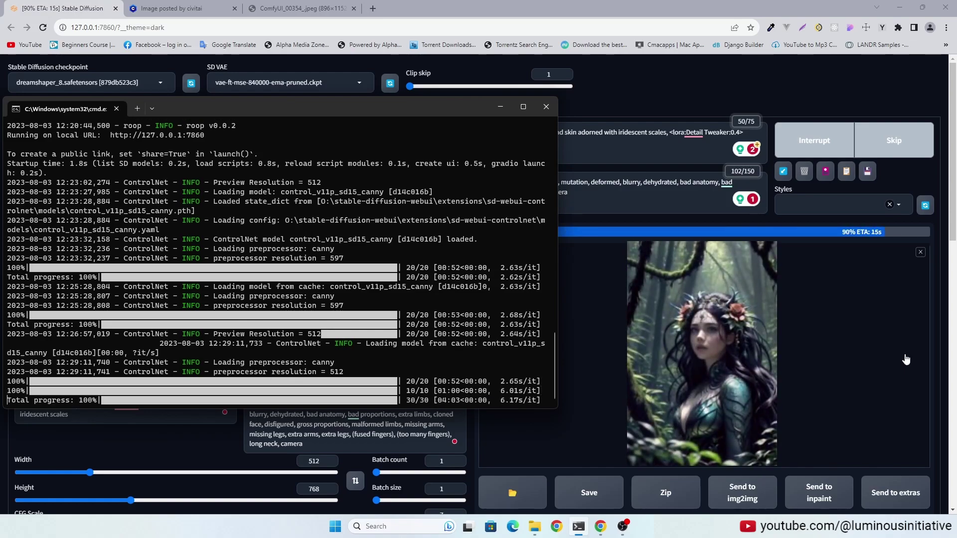
left_click(699, 313)
left_click(699, 313)
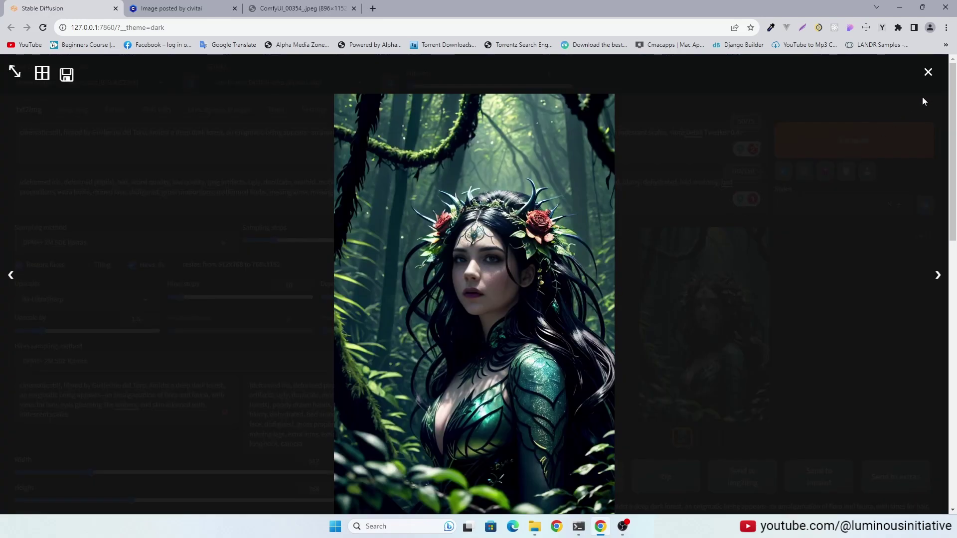
left_click(929, 72)
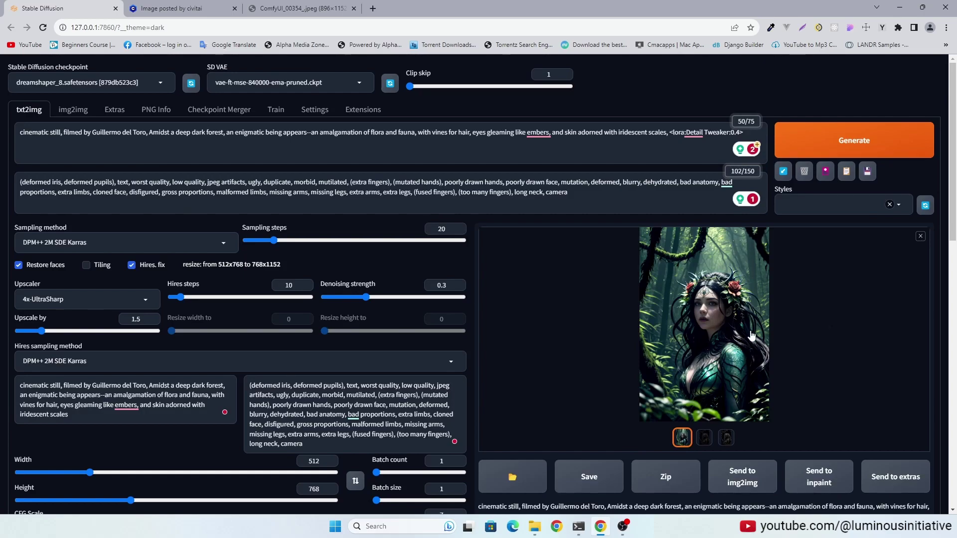
Step: Send the hires portrait to img2img and copy it into the inpaint canvas
left_click(743, 476)
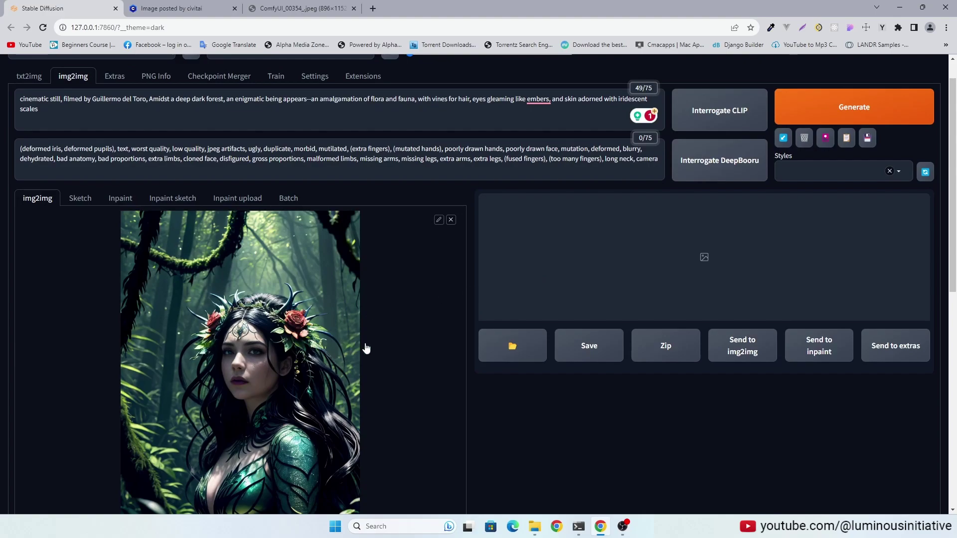
scroll(439, 332, "down", 3)
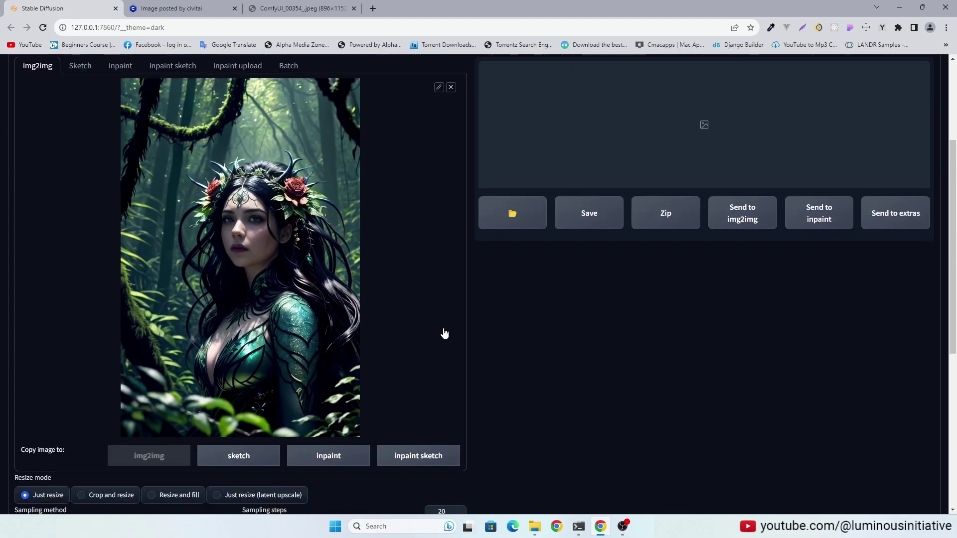
left_click(333, 456)
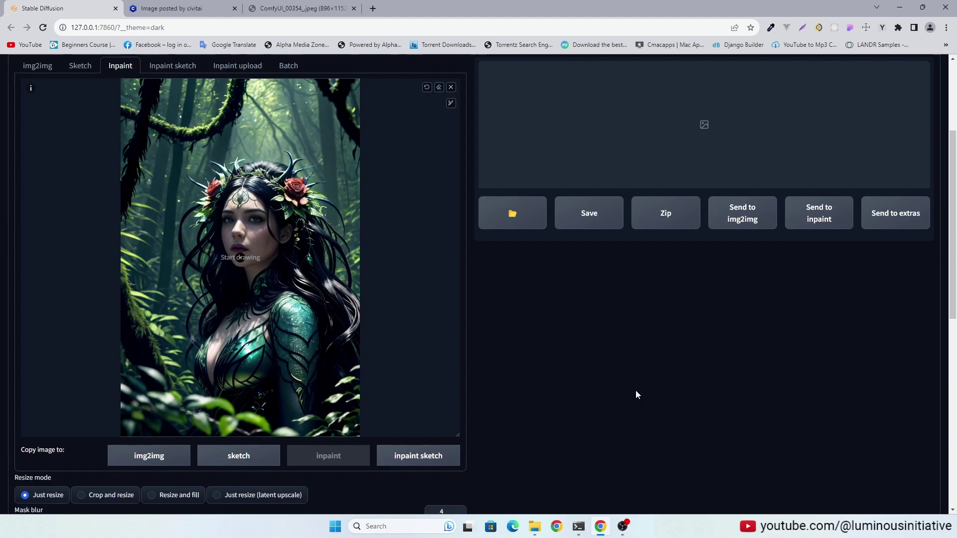
scroll(596, 389, "up", 3)
Step: Replace the prompt with 'beautiful eyes of a young woman' and mask both eyes
left_click(51, 145)
key("ctrl+a")
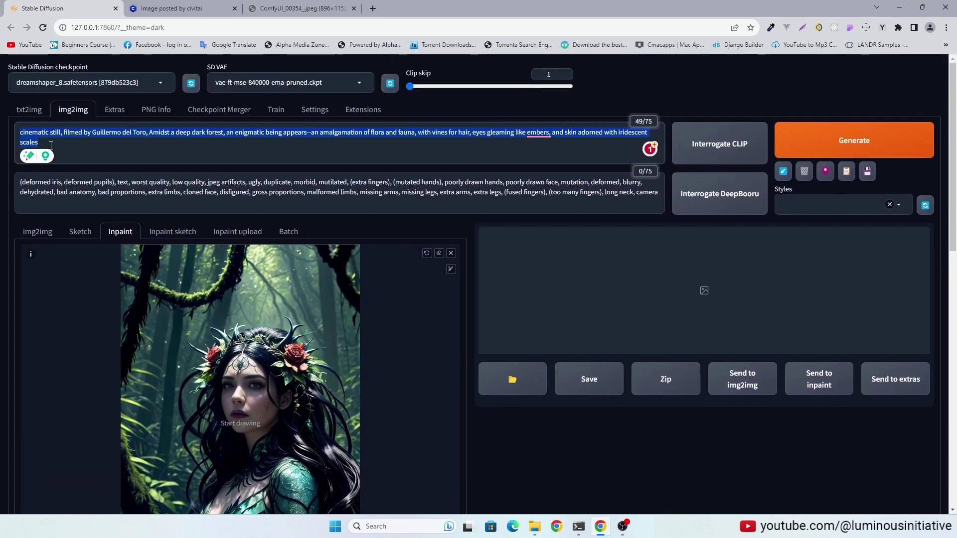
key("BackSpace")
type("beautiful eyes of a young woman")
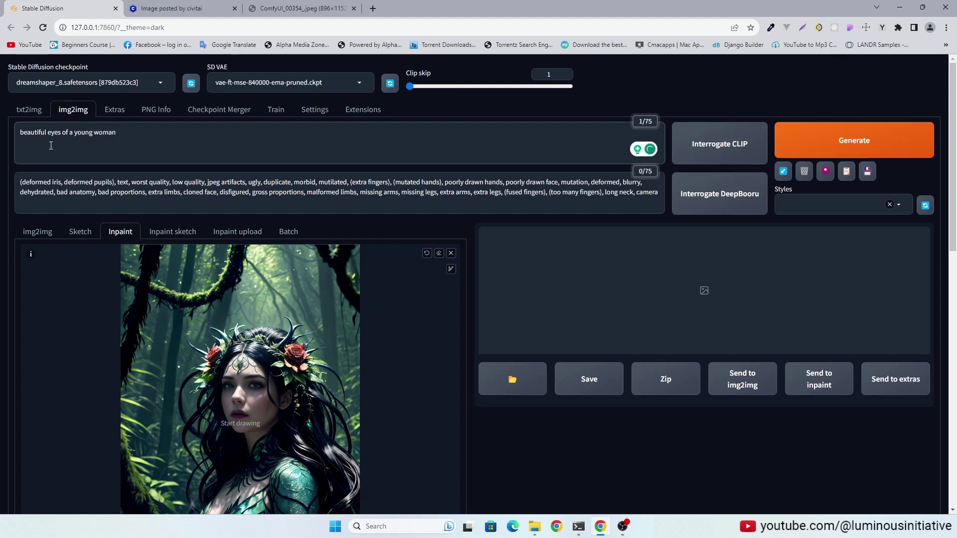
scroll(537, 354, "down", 7)
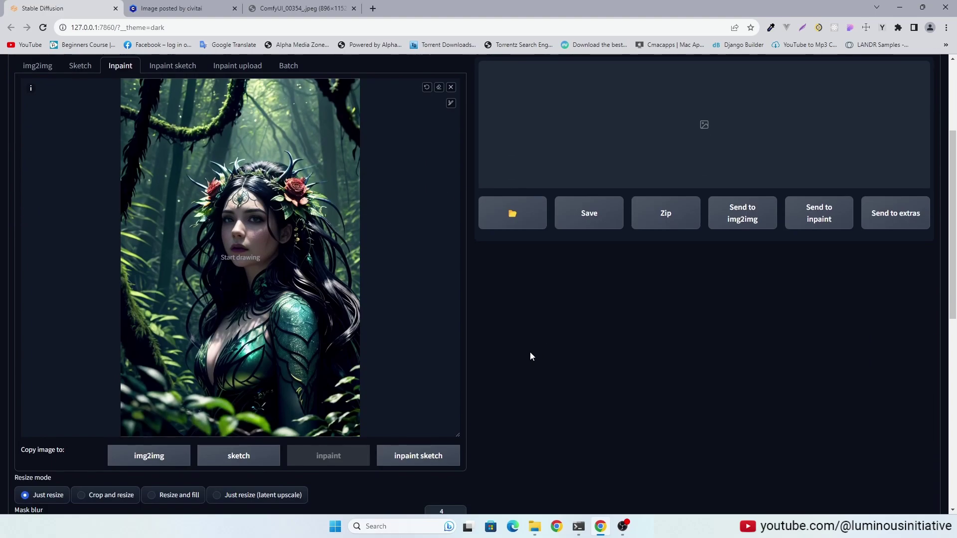
scroll(530, 349, "up", 3)
scroll(531, 347, "up", 1)
mouse_move(451, 103)
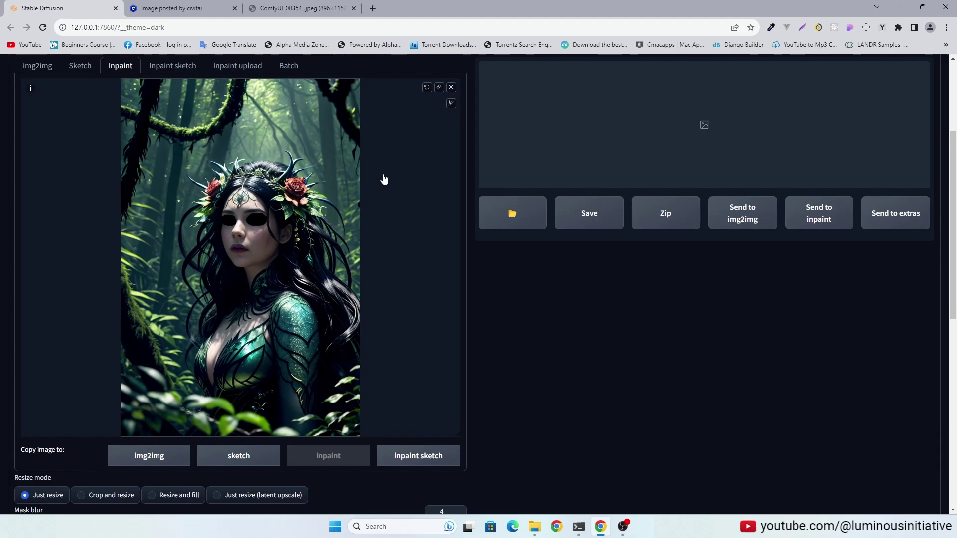
Step: Inpaint only the masked area with DPM++ 2M SDE Karras and face restoration off
scroll(544, 306, "down", 7)
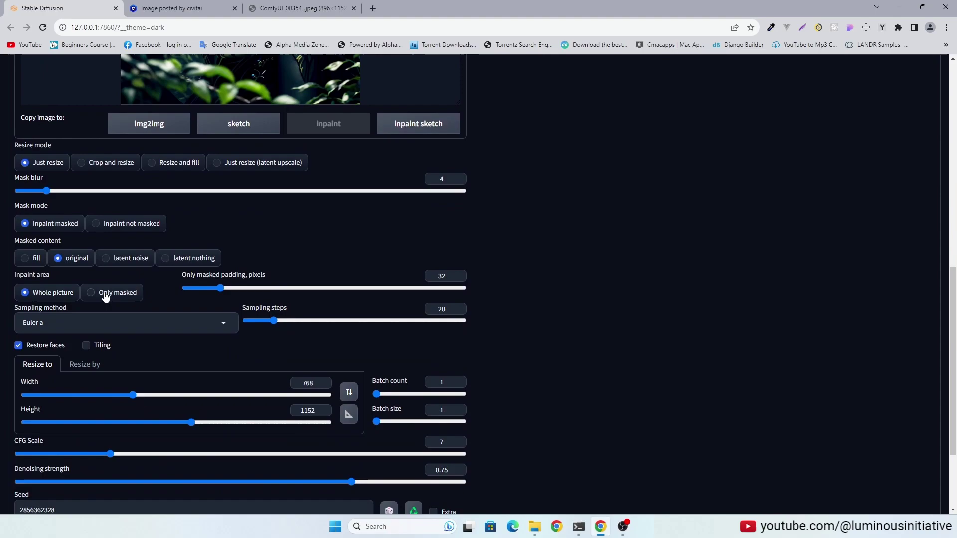
left_click(106, 294)
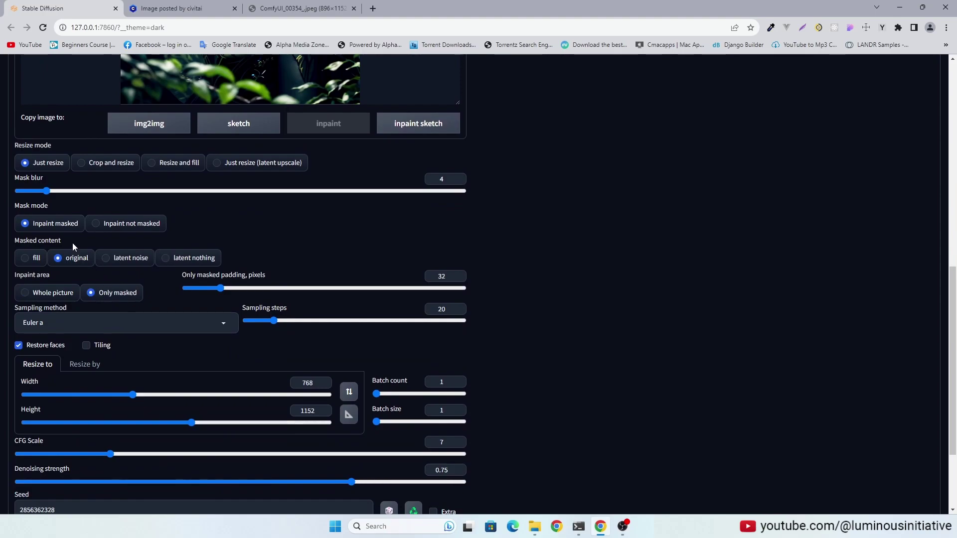
left_click(223, 327)
left_click(118, 299)
left_click(18, 345)
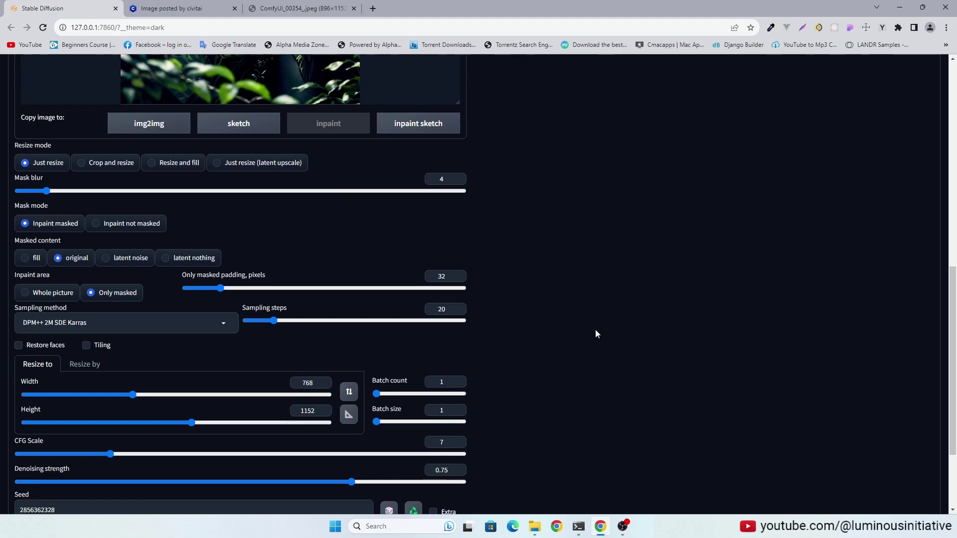
Step: Lower denoising strength to 0.56 and reset the seed to random (-1)
scroll(493, 335, "down", 3)
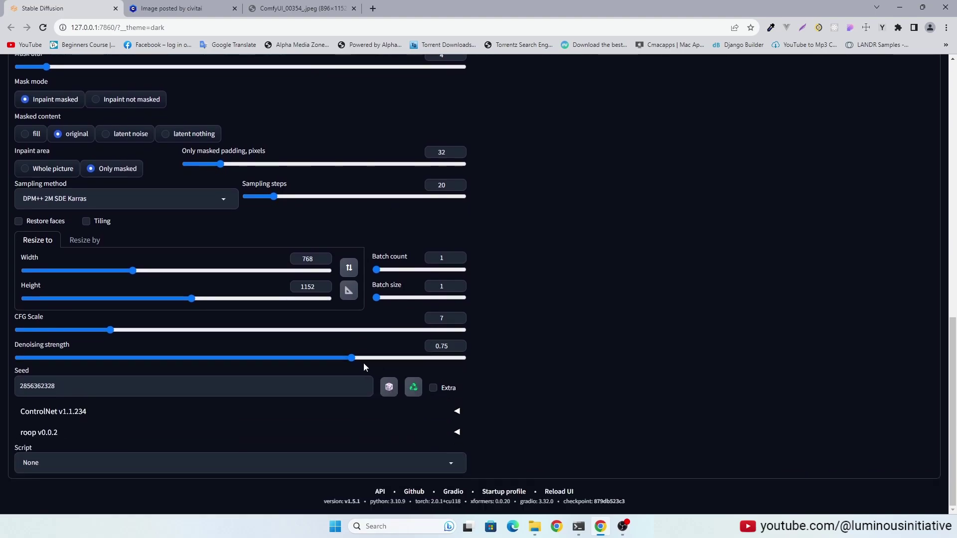
left_click_drag(351, 358, 269, 358)
left_click(389, 388)
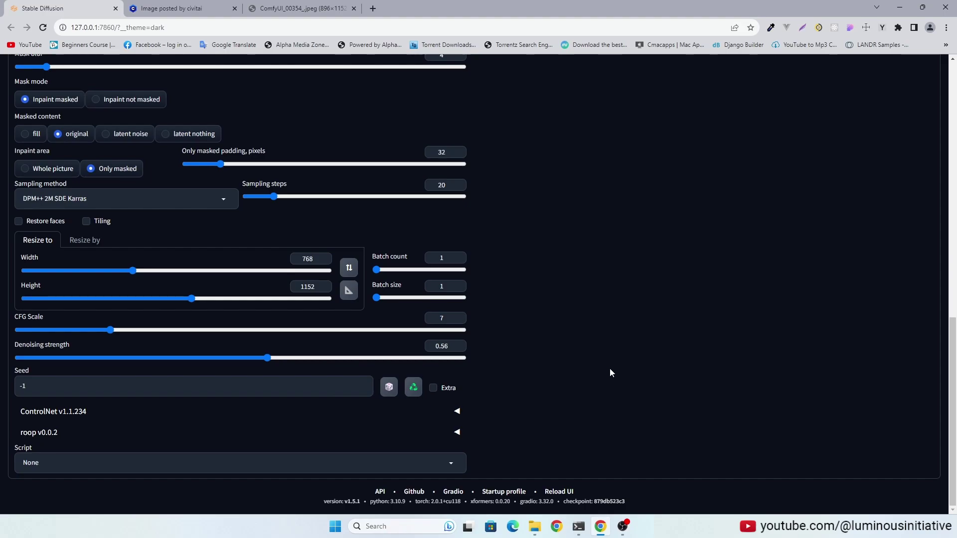
scroll(609, 373, "up", 12)
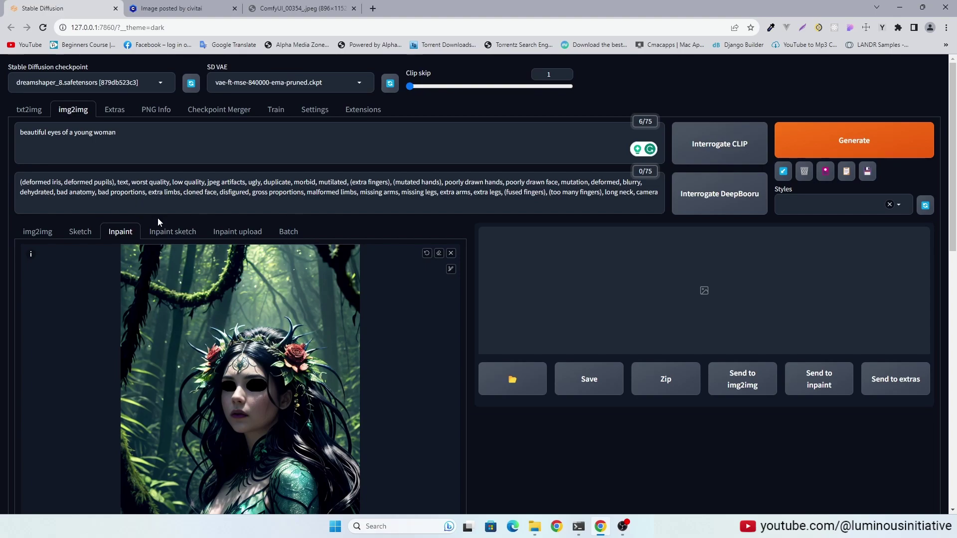
Step: Change the negative prompt to 'bad eyes', inpaint the masked eyes, and preview the result full-size
left_click(201, 193)
key("ctrl+a")
type("bad")
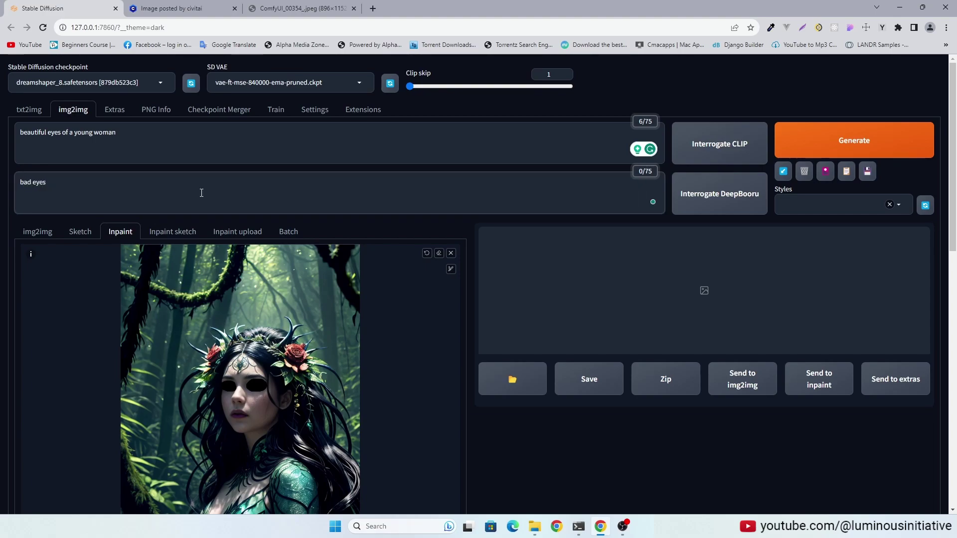
left_click(854, 141)
key("alt+Tab")
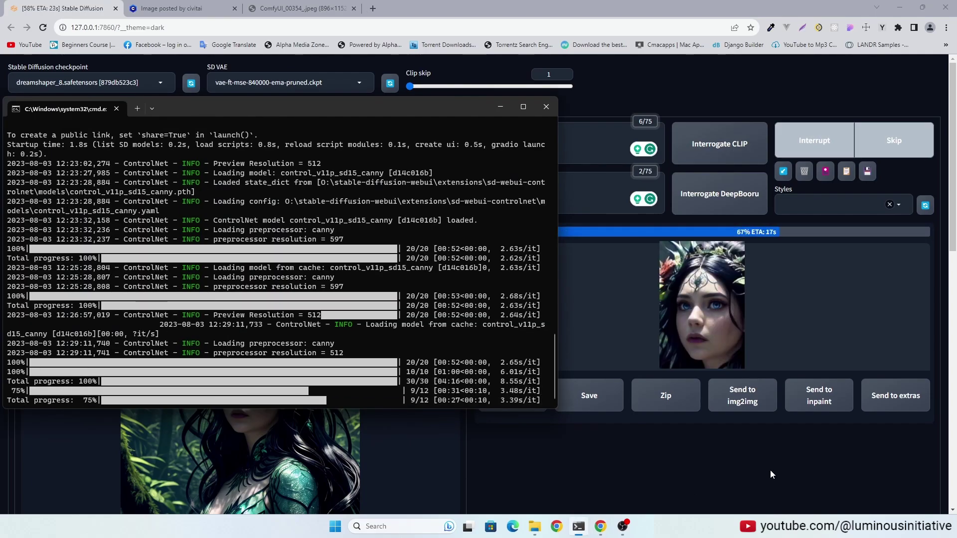
key("alt+Tab")
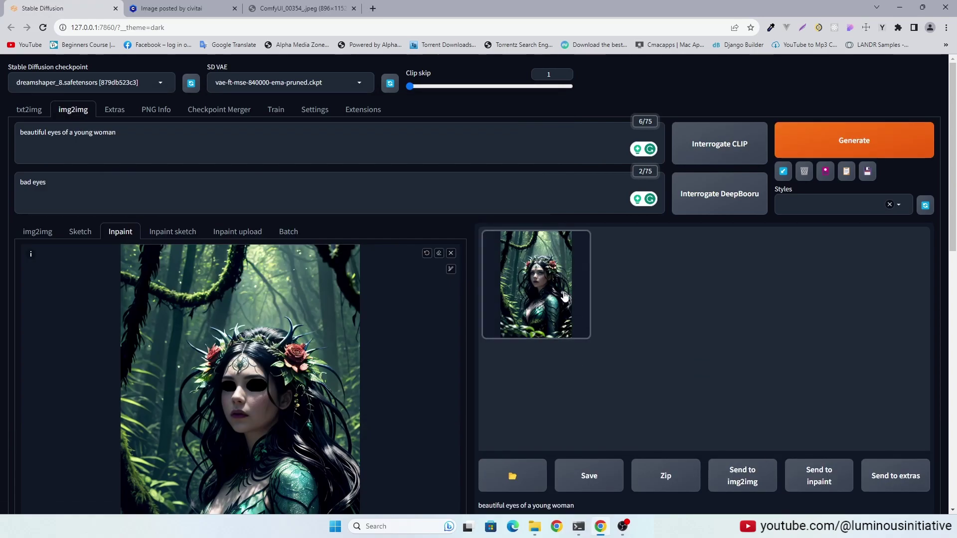
left_click(696, 329)
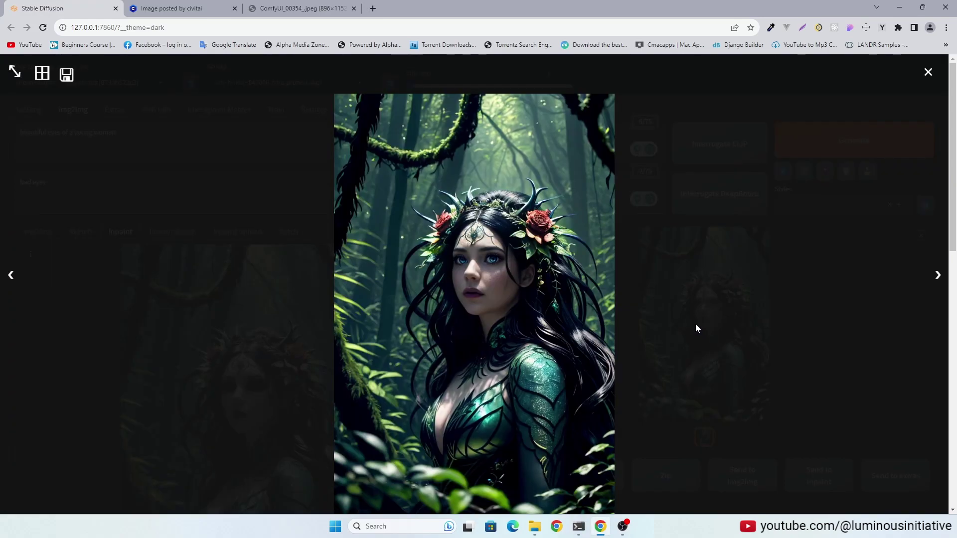
left_click(928, 72)
Step: Add 'black' to the prompt, regenerate the eyes, and inspect the new result full-size
type("black")
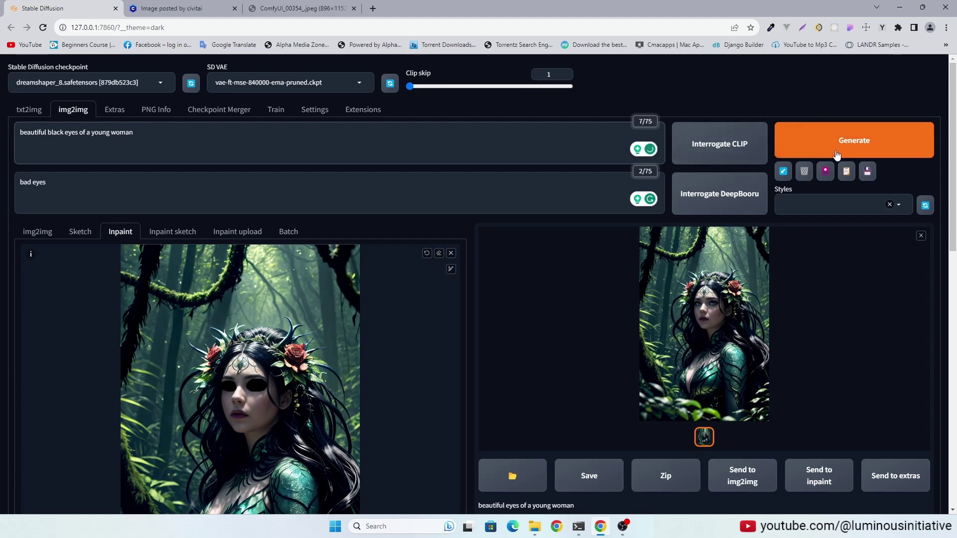
key("ctrl+Return")
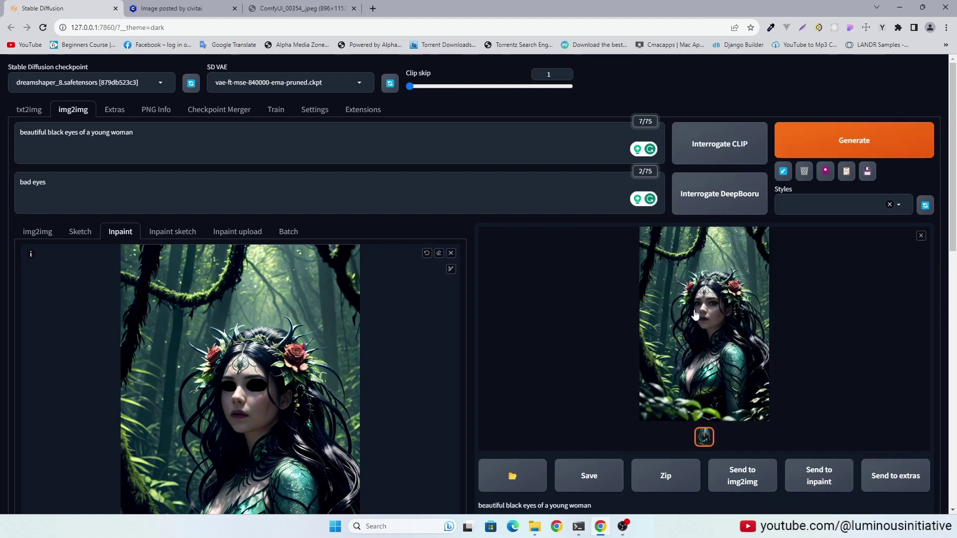
left_click(696, 314)
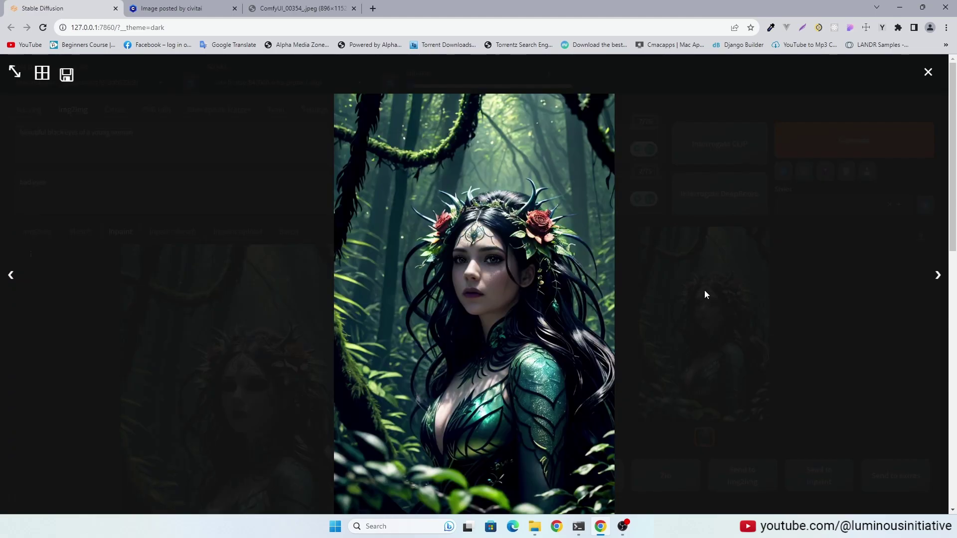
left_click(928, 71)
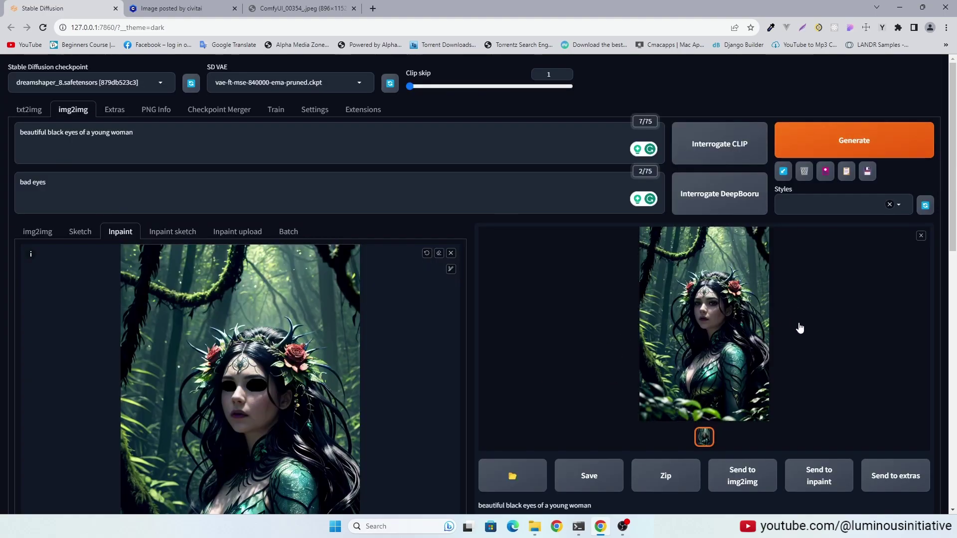
Step: Send the eye-fixed portrait to img2img
scroll(835, 339, "down", 1)
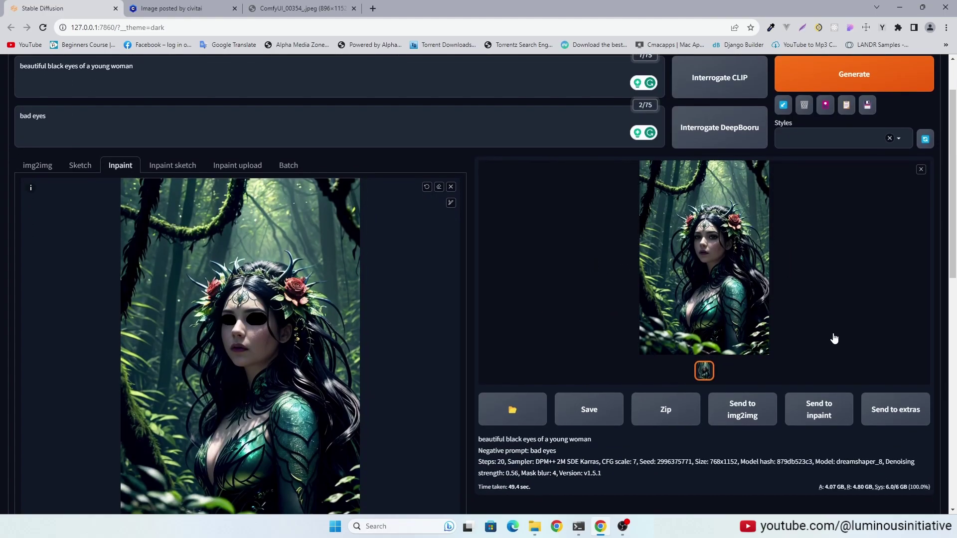
left_click(741, 414)
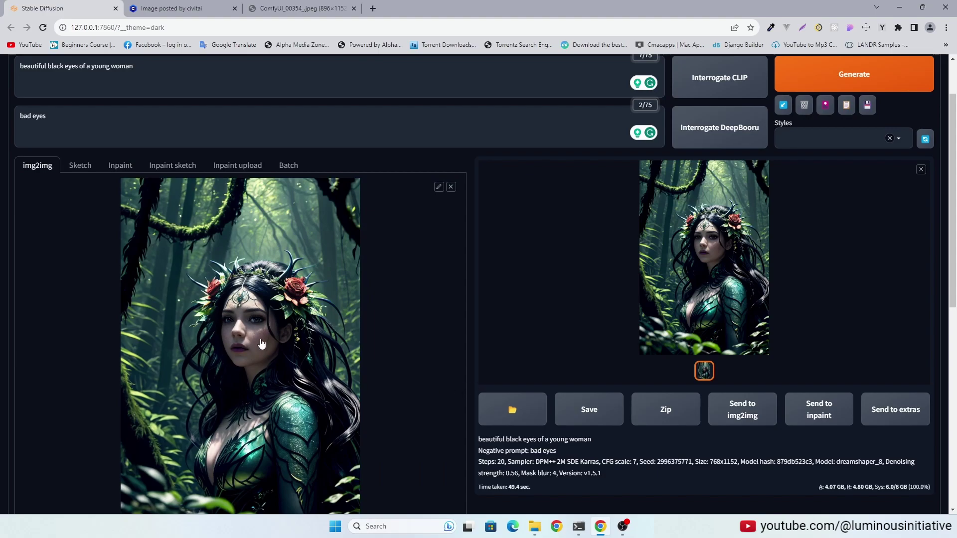
scroll(548, 324, "down", 3)
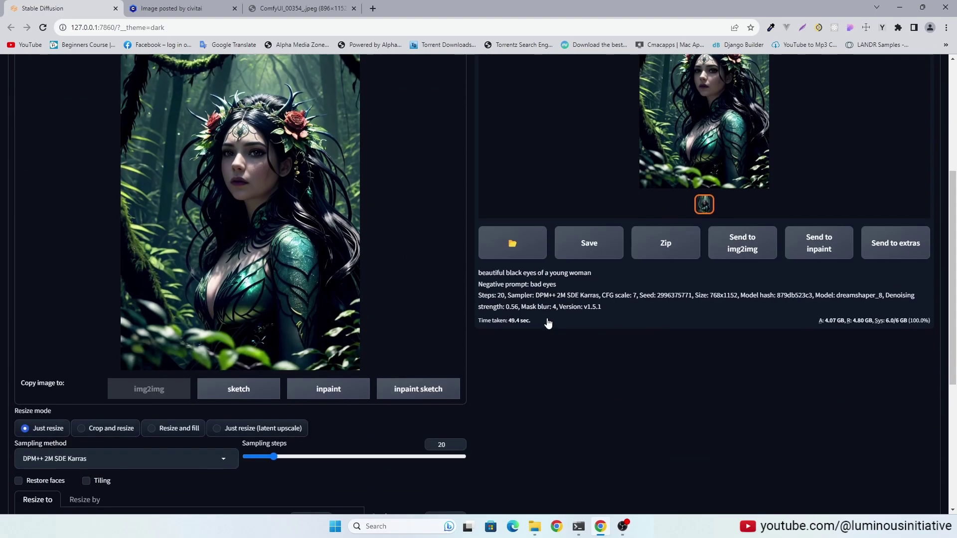
scroll(570, 323, "up", 4)
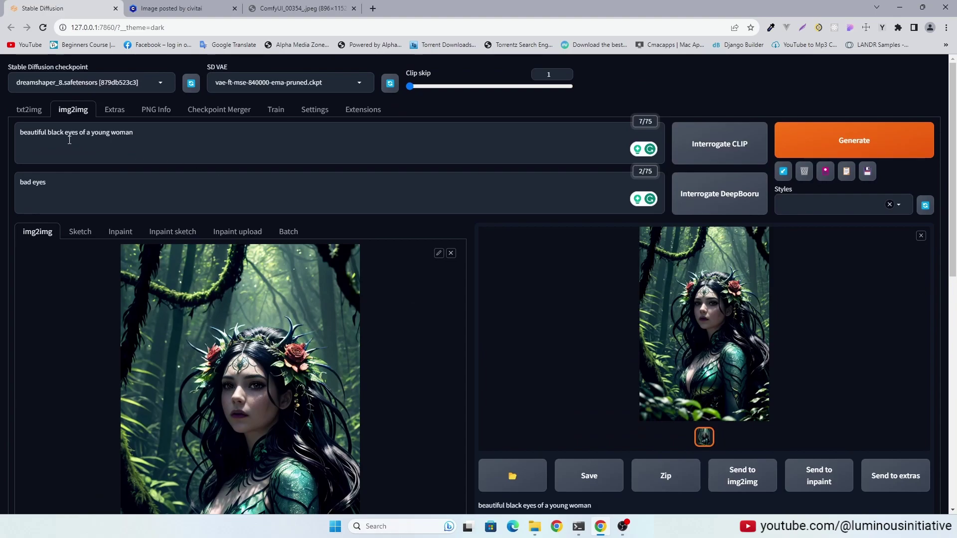
Step: Paste the original txt2img prompt into img2img and delete the <lora:Detail Tweaker:0.4> tag
left_click(30, 112)
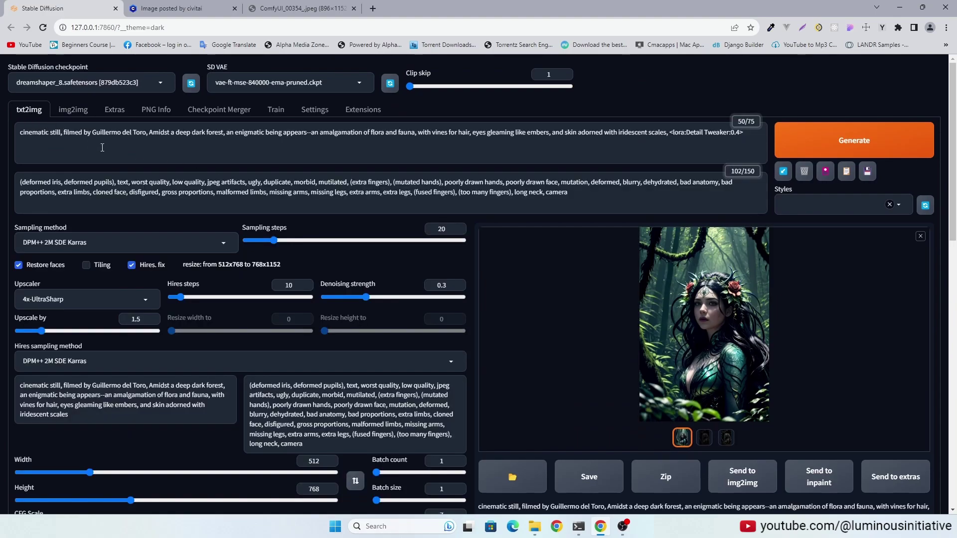
left_click(206, 133)
key("ctrl+a")
key("ctrl+c")
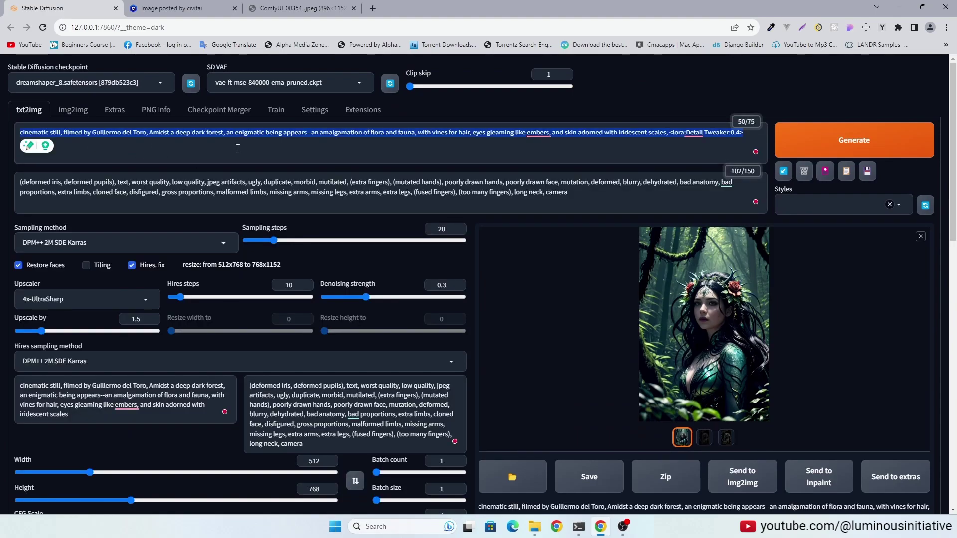
left_click(73, 111)
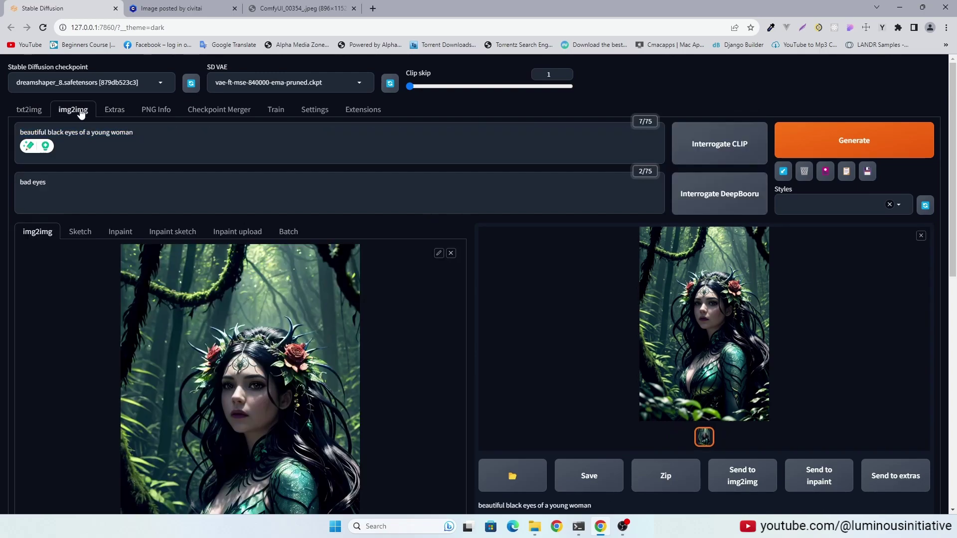
left_click(163, 137)
key("ctrl+a")
key("ctrl+v")
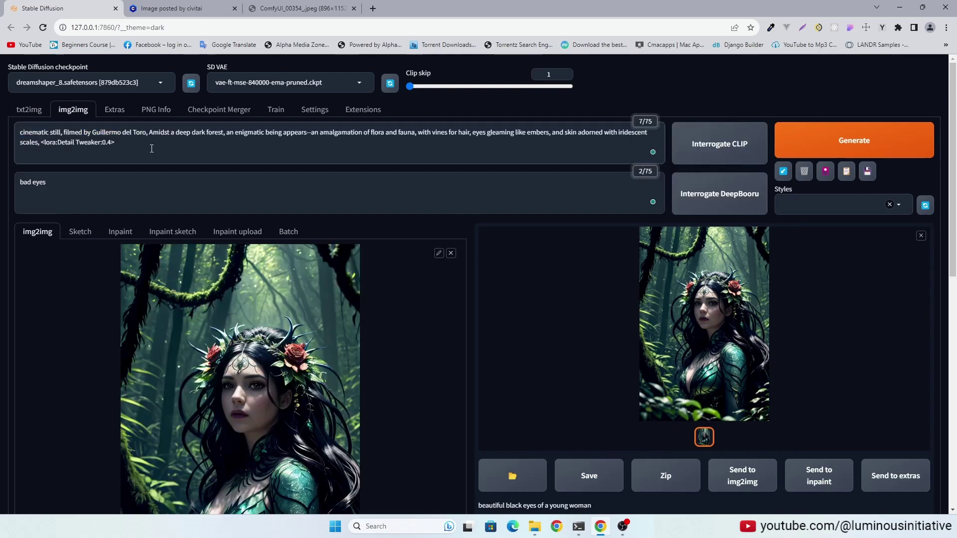
left_click_drag(102, 145, 41, 145)
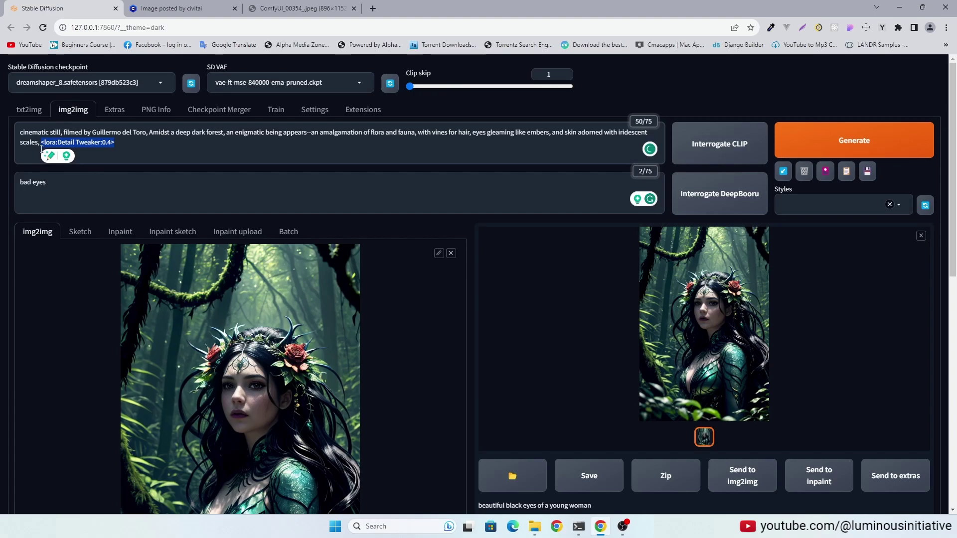
key("BackSpace")
key("BackSpace")
key("BackSpace")
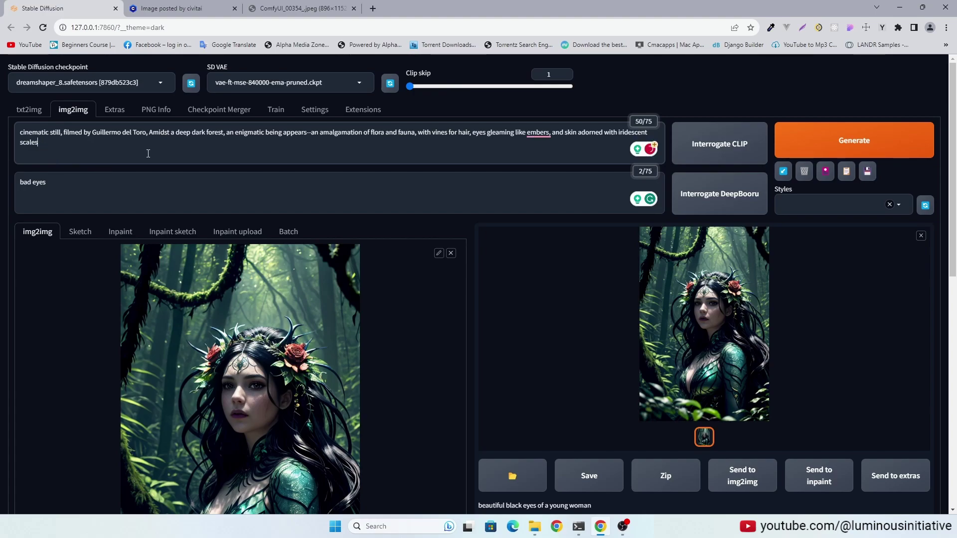
Step: Replace the 'bad eyes' negative prompt with the full original txt2img negative prompt
left_click(30, 110)
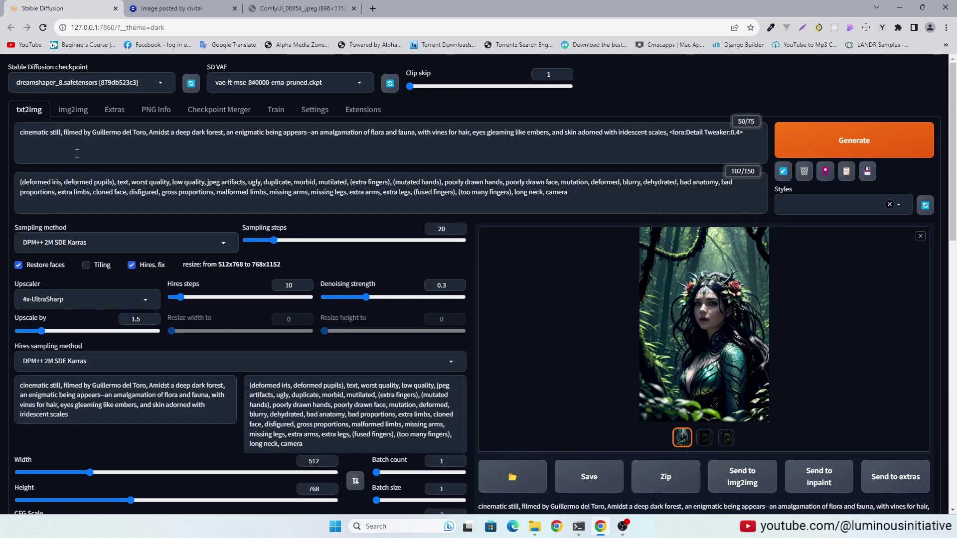
triple_click(130, 187)
key("ctrl+c")
left_click(73, 110)
triple_click(118, 185)
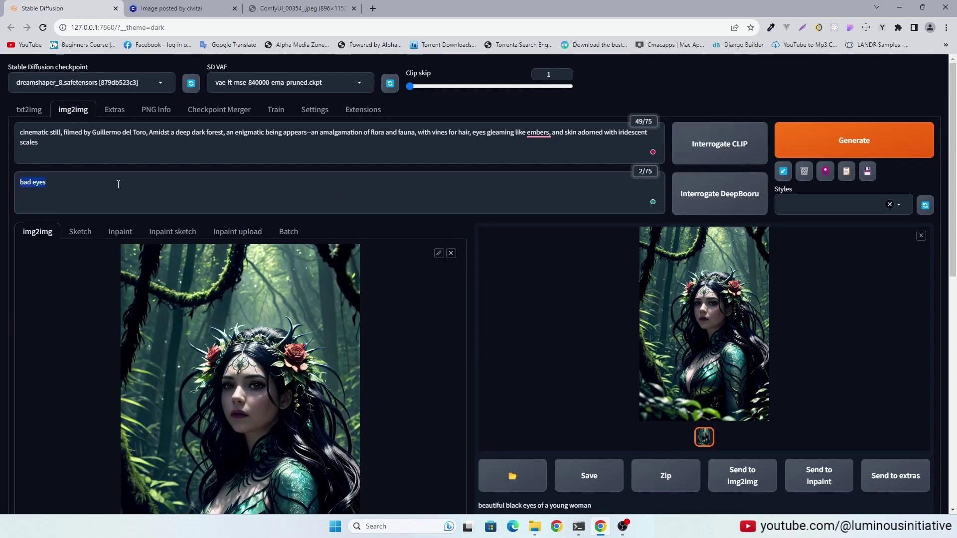
key("ctrl+v")
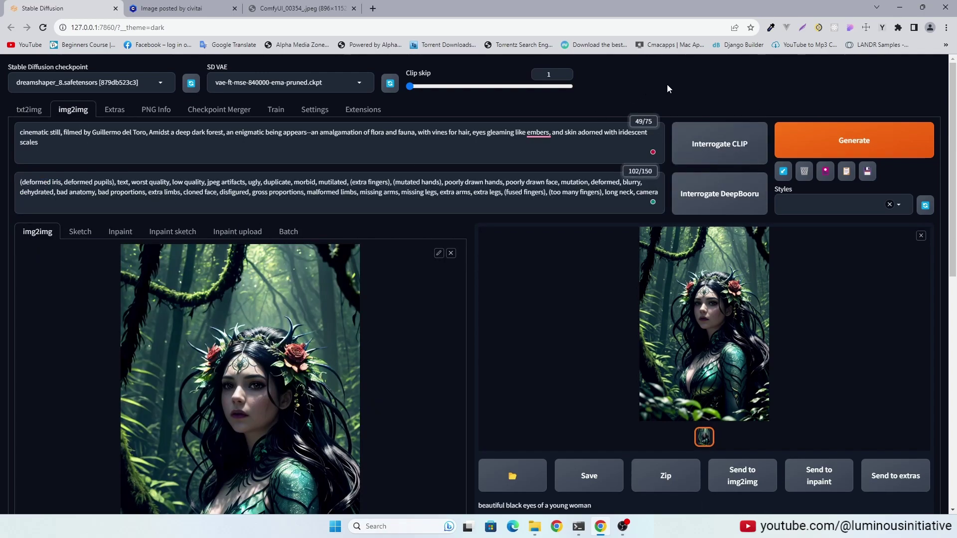
Step: Drag the img2img Denoising strength from 0.56 down to 0.11
scroll(596, 270, "down", 3)
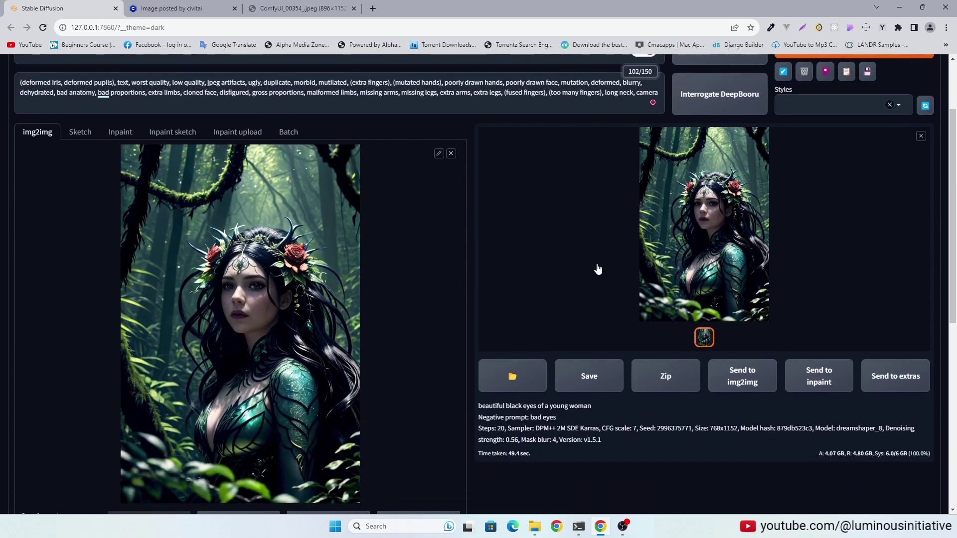
scroll(574, 274, "down", 5)
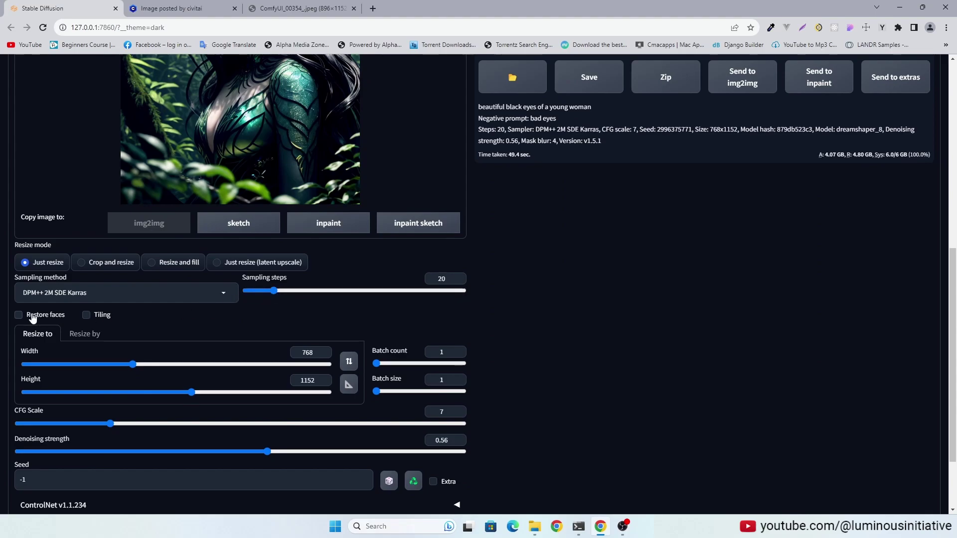
scroll(534, 309, "down", 2)
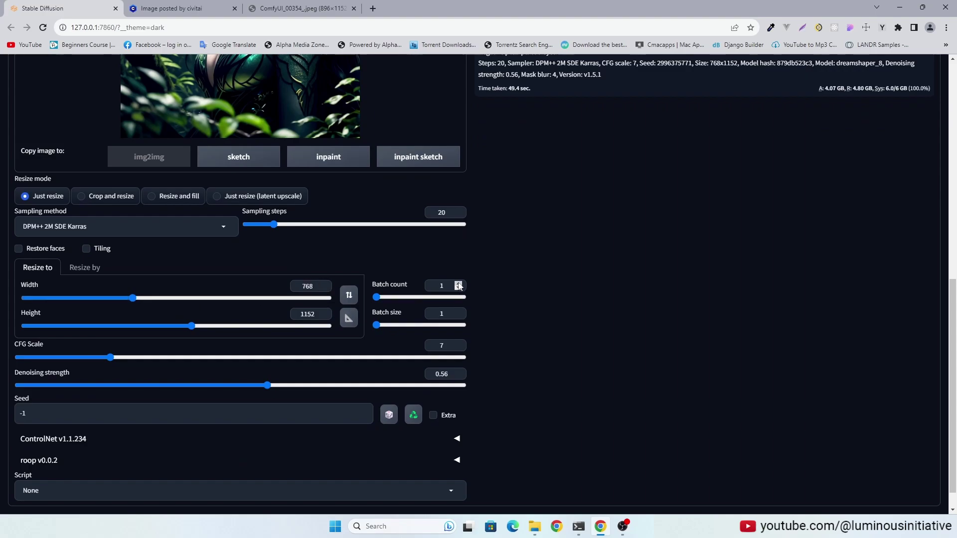
left_click_drag(269, 386, 70, 390)
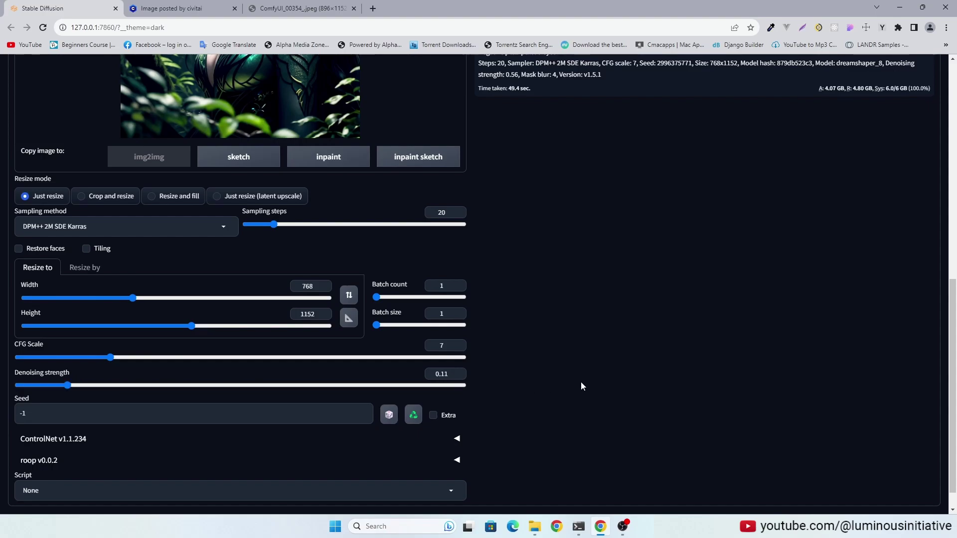
scroll(582, 387, "down", 1)
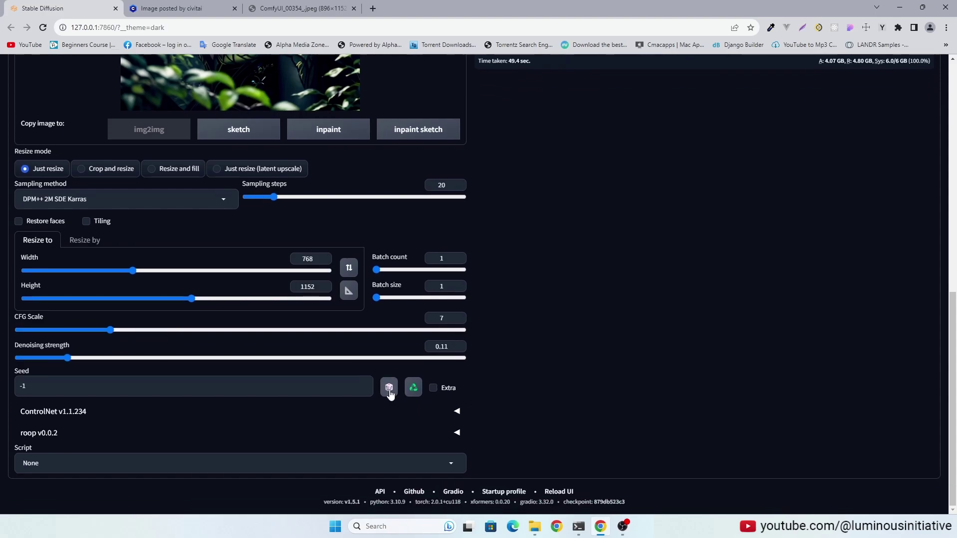
Step: Enable ControlNet unit 0 with Pixel Perfect, Tile (tile_resample), and 'ControlNet is more important' mode
left_click(457, 414)
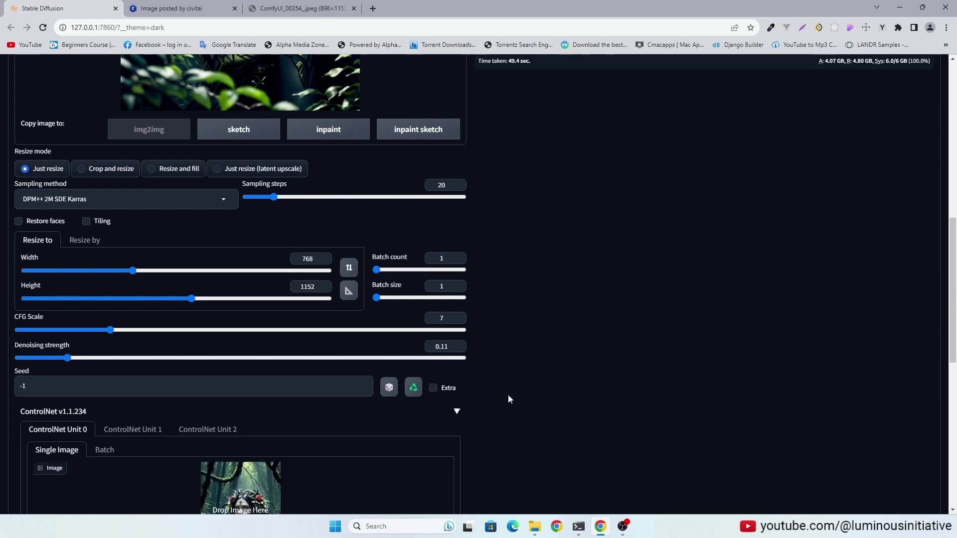
scroll(615, 369, "down", 3)
scroll(615, 369, "down", 2)
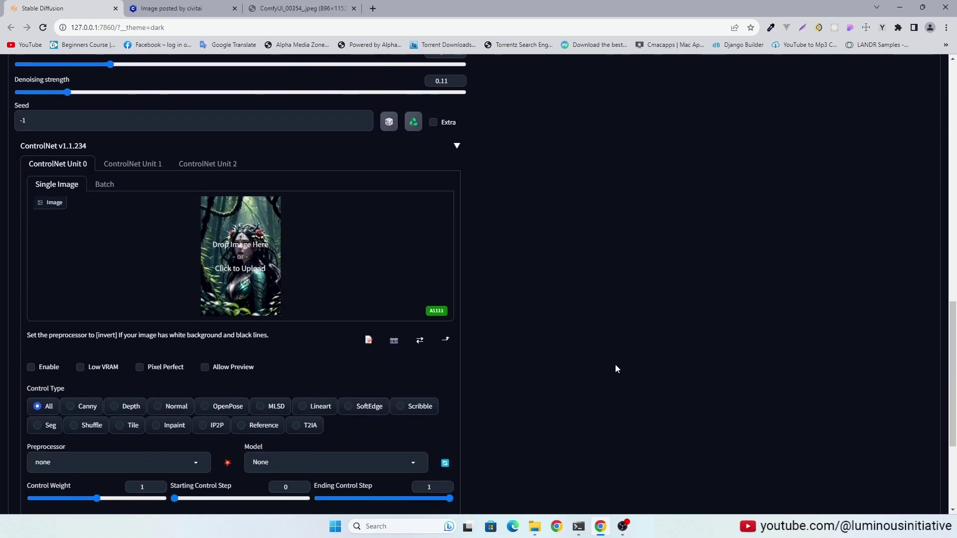
scroll(510, 240, "down", 1)
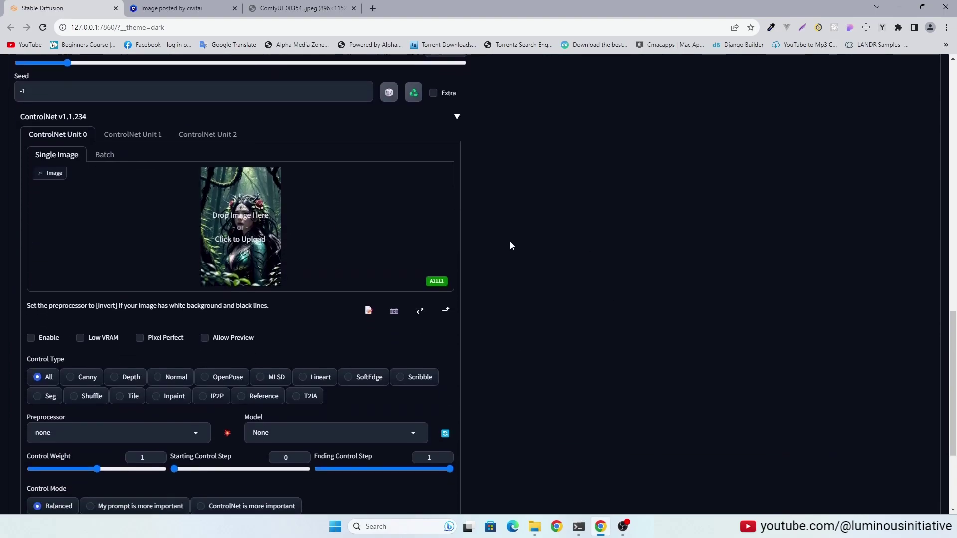
left_click(32, 334)
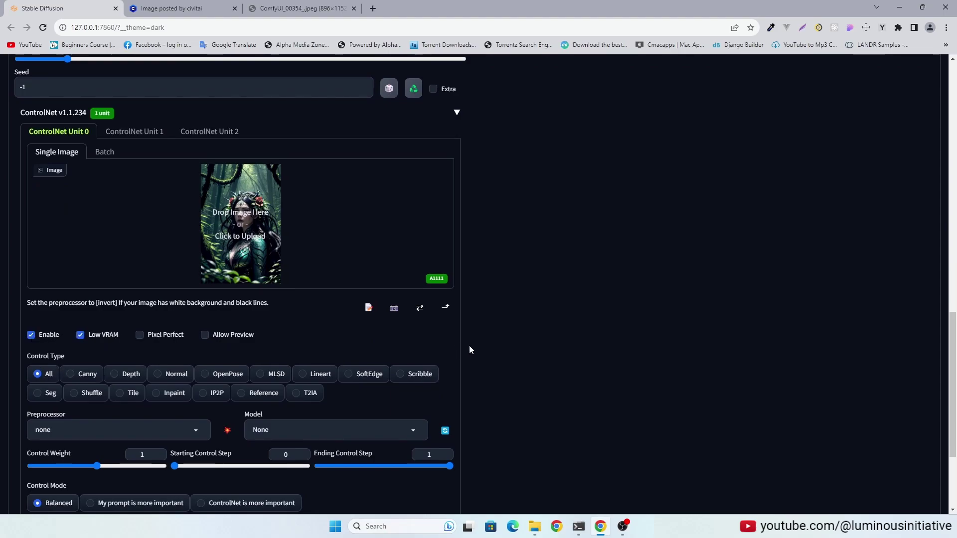
left_click(140, 335)
scroll(537, 336, "down", 2)
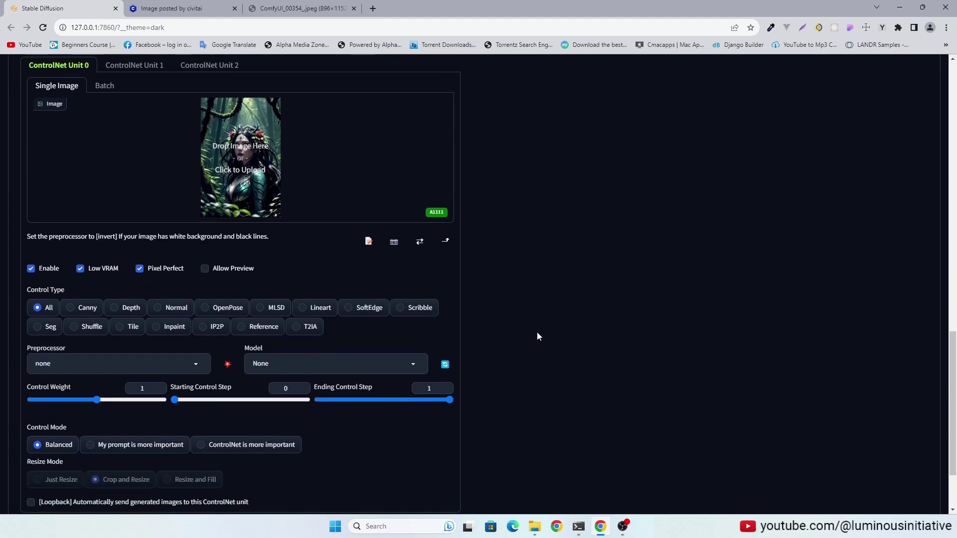
left_click(132, 328)
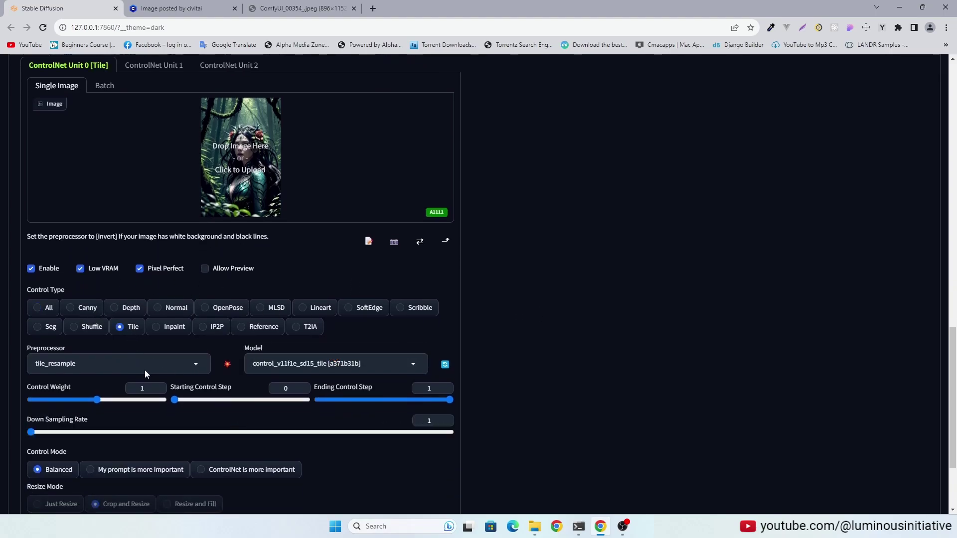
scroll(532, 345, "down", 1)
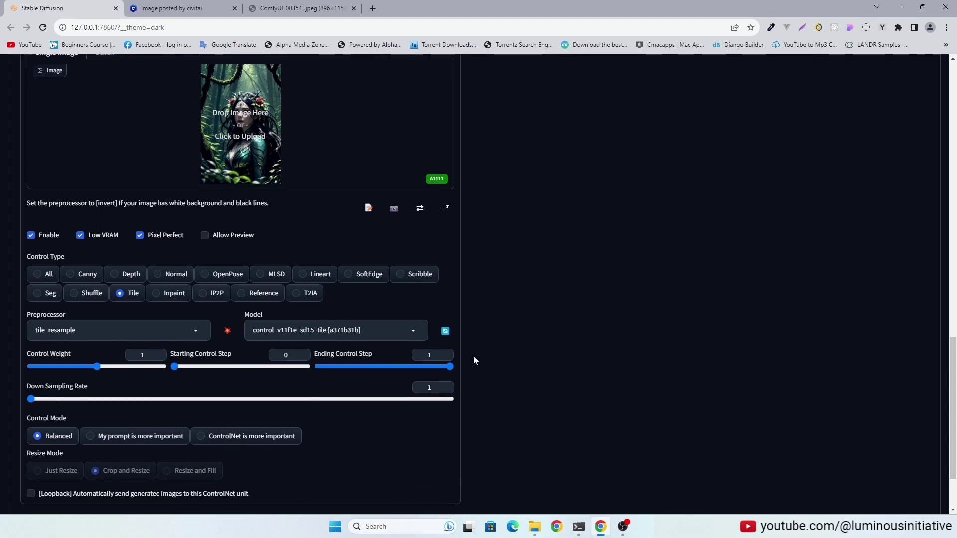
scroll(498, 363, "down", 2)
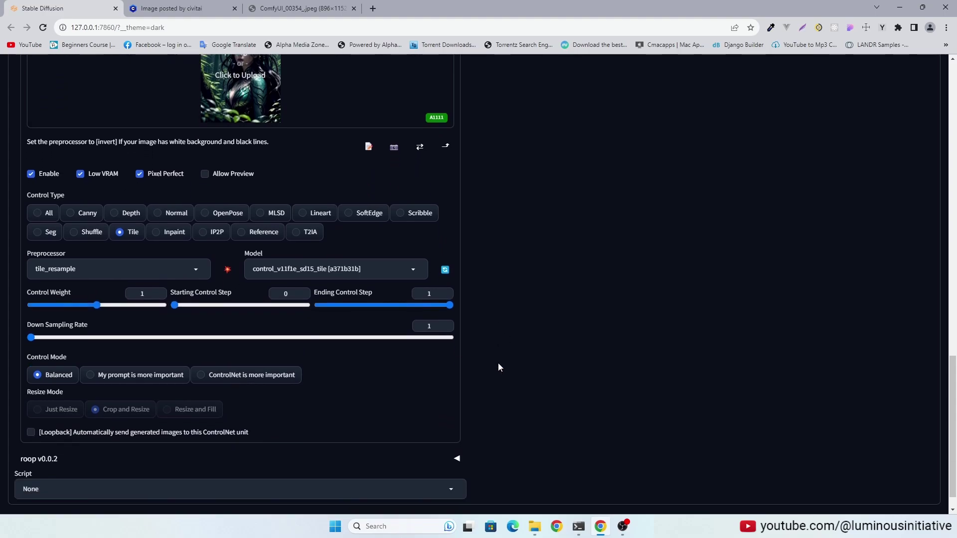
left_click(216, 372)
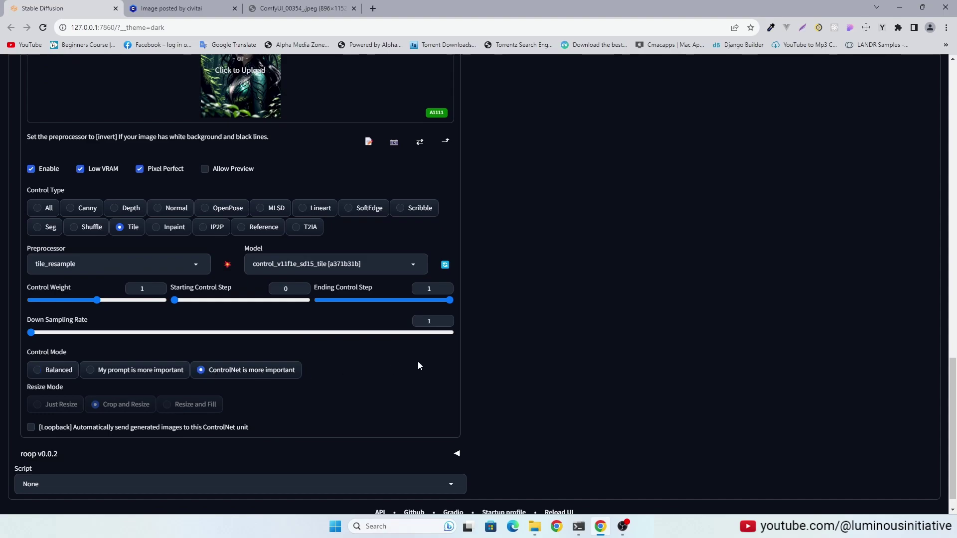
Step: Choose the Ultimate SD upscale script with target size 'Scale from image size' at 1.5
scroll(538, 351, "down", 1)
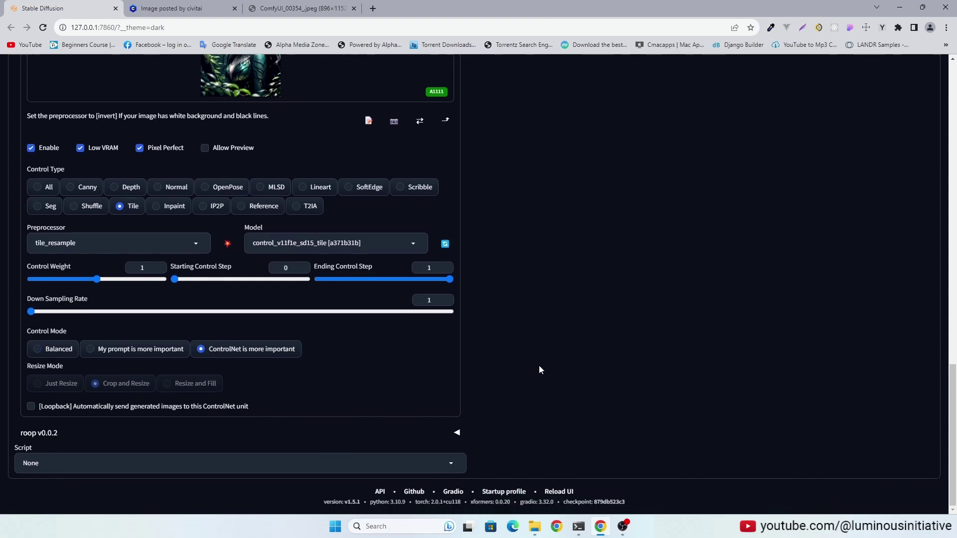
left_click(451, 463)
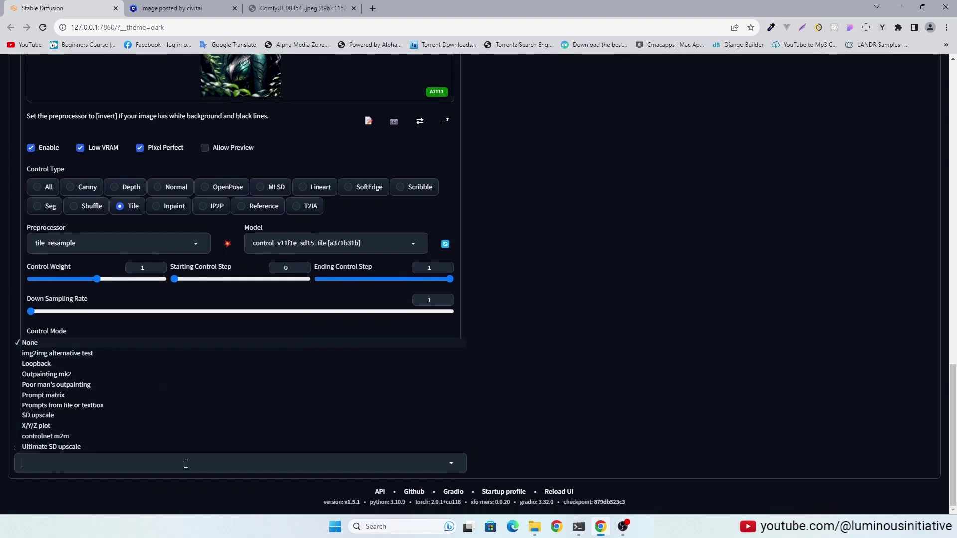
left_click(59, 447)
scroll(549, 434, "down", 4)
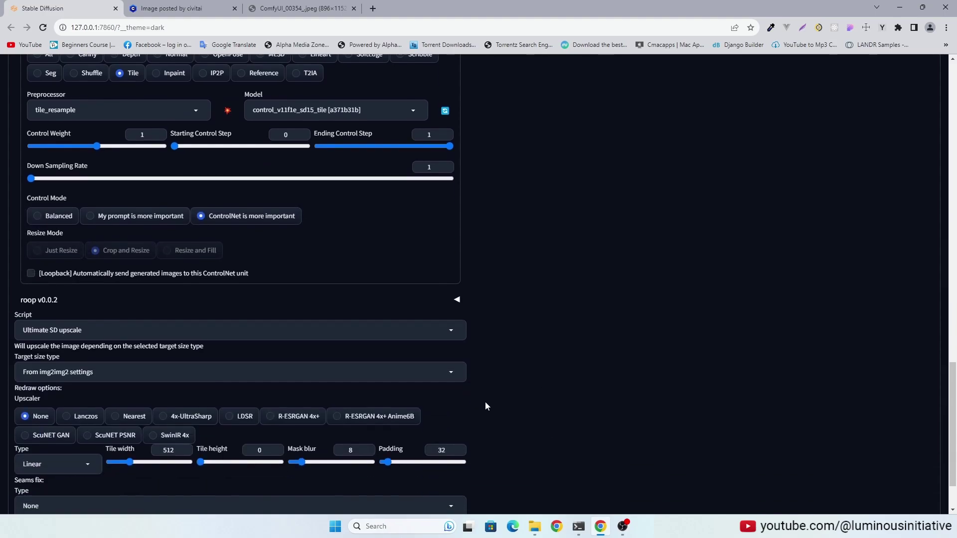
left_click(451, 372)
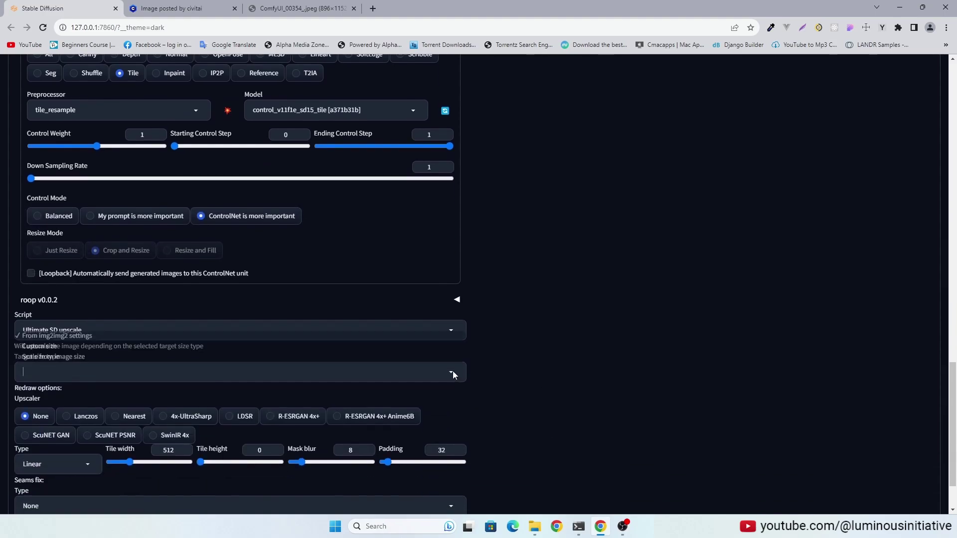
left_click(65, 357)
left_click_drag(259, 372, 254, 374)
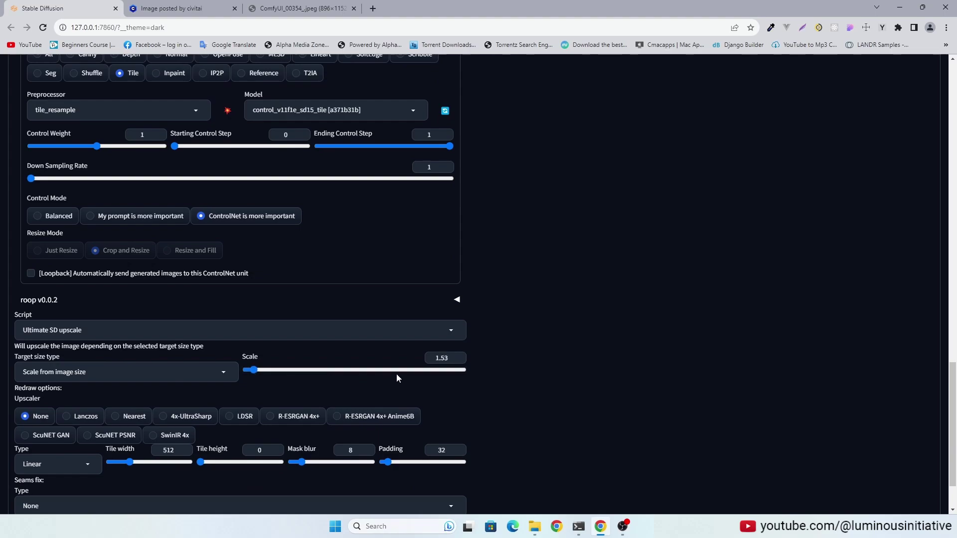
double_click(448, 359)
type("1.5")
scroll(613, 368, "down", 2)
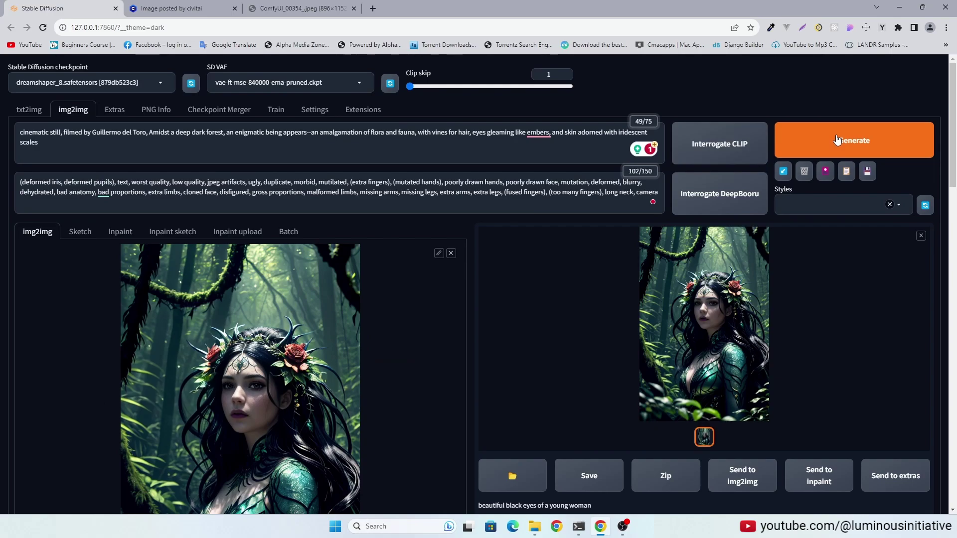
Step: Run the upscale, then view the 1152×1728 result at full size and scroll through it
left_click(817, 145)
key("alt+Tab")
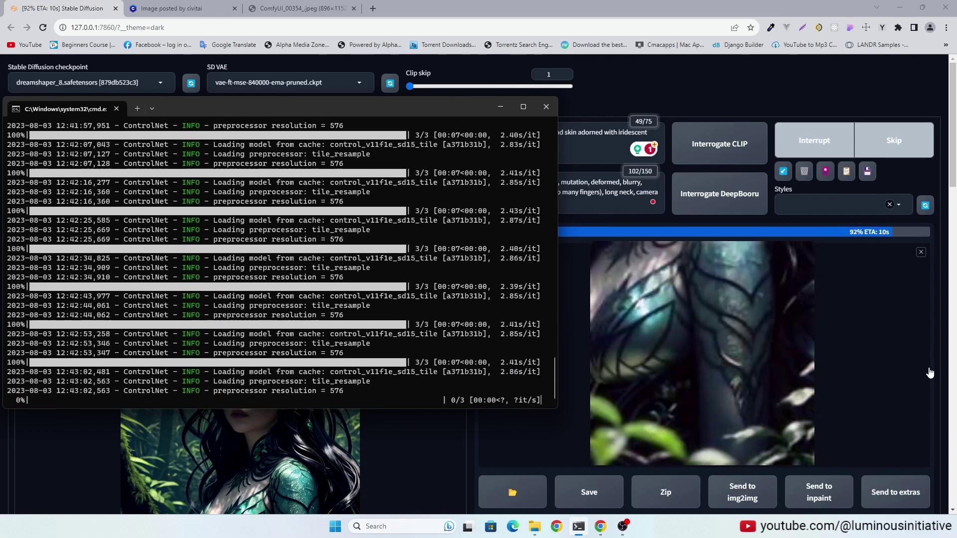
left_click(703, 349)
left_click(15, 70)
scroll(943, 251, "down", 1)
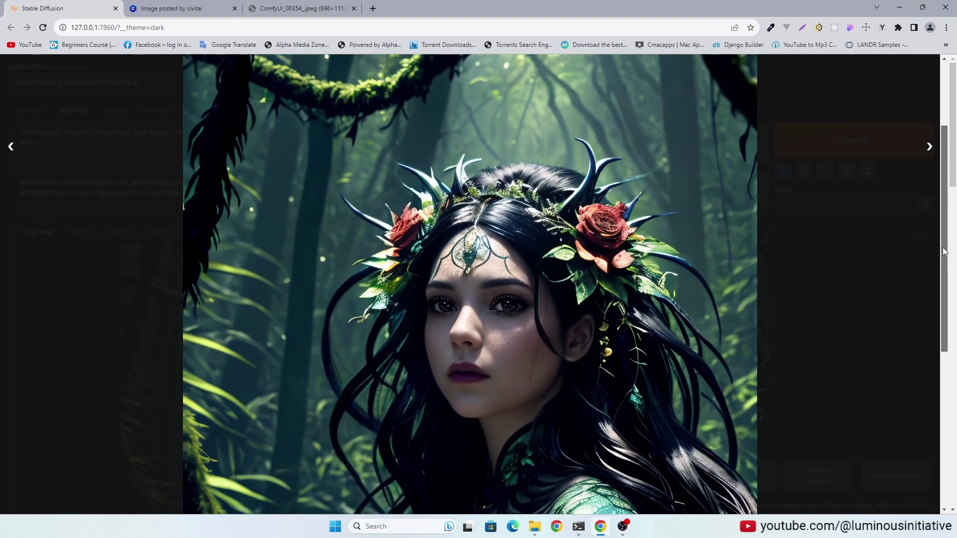
scroll(943, 252, "down", 6)
scroll(932, 236, "up", 7)
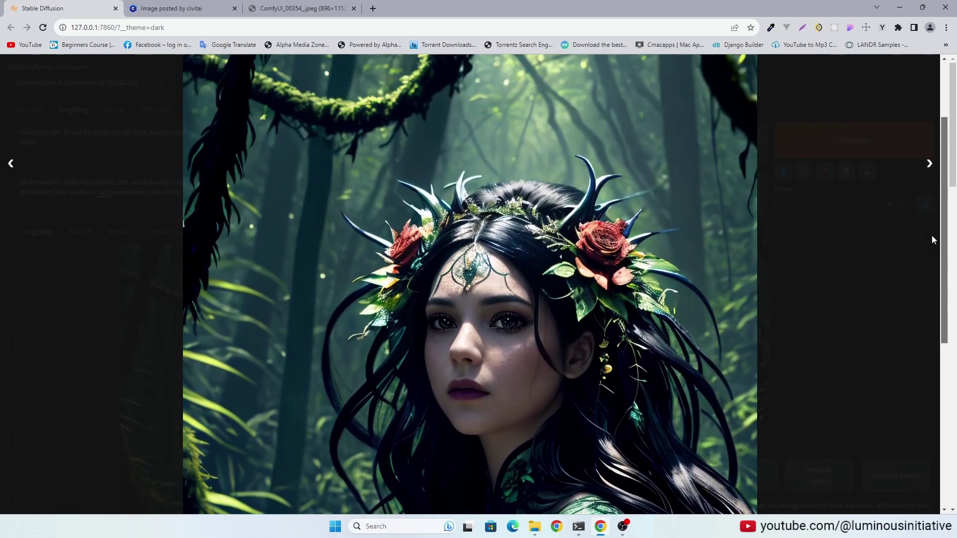
scroll(931, 235, "down", 7)
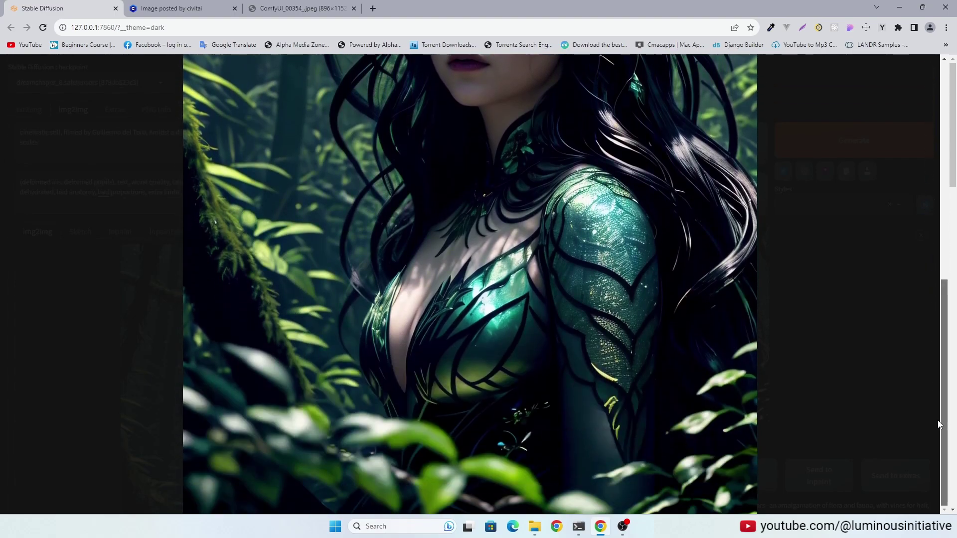
scroll(939, 424, "up", 7)
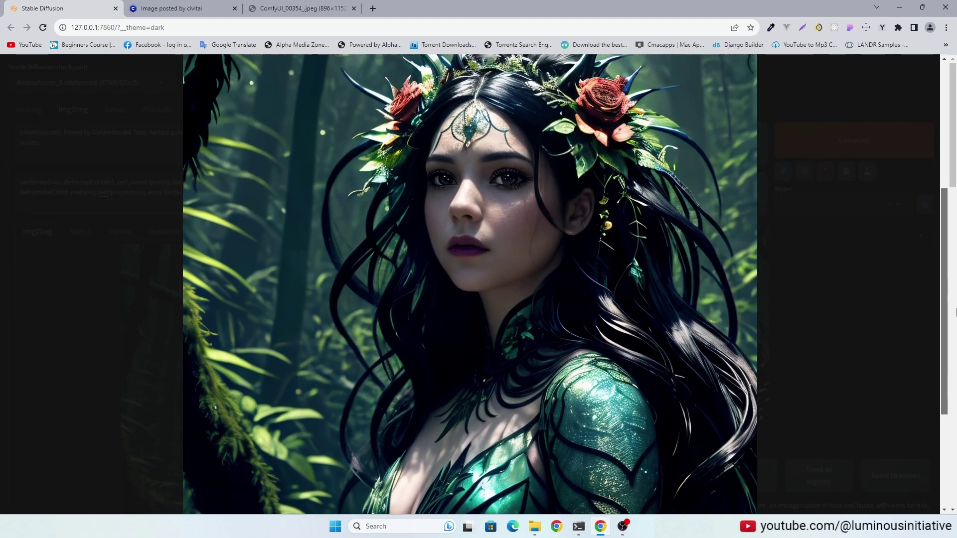
scroll(955, 312, "up", 3)
left_click(14, 71)
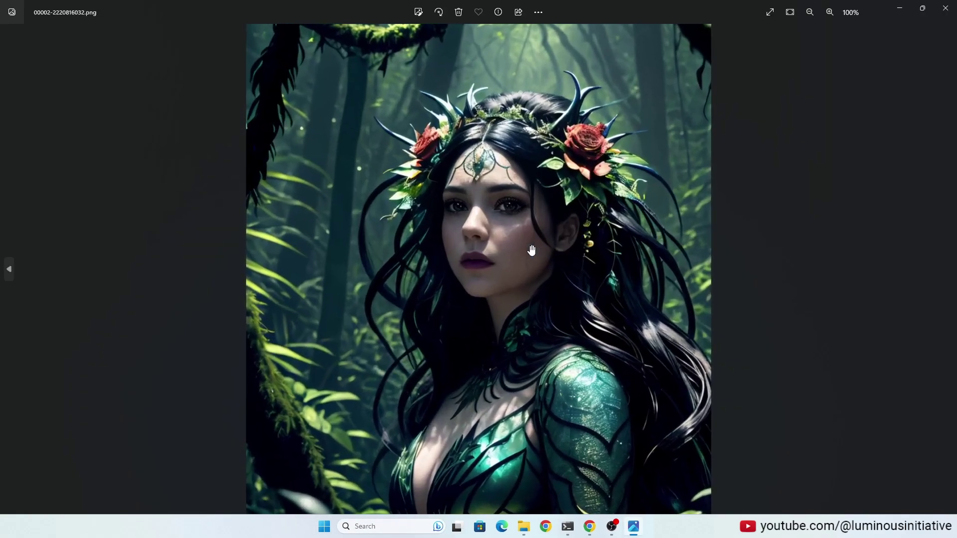
Step: Zoom in and out on 00002-2220816032.png in Photos to check its details
scroll(557, 254, "up", 4)
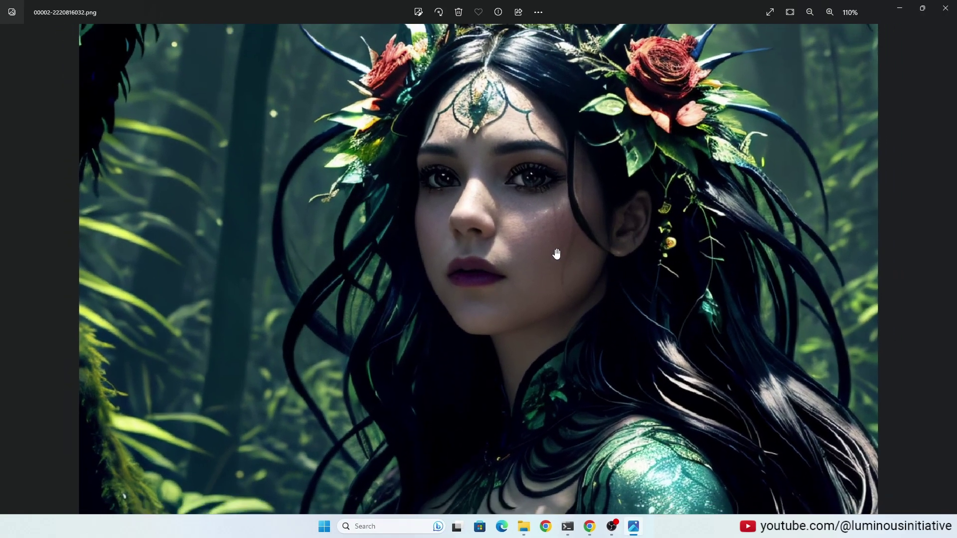
scroll(556, 255, "down", 5)
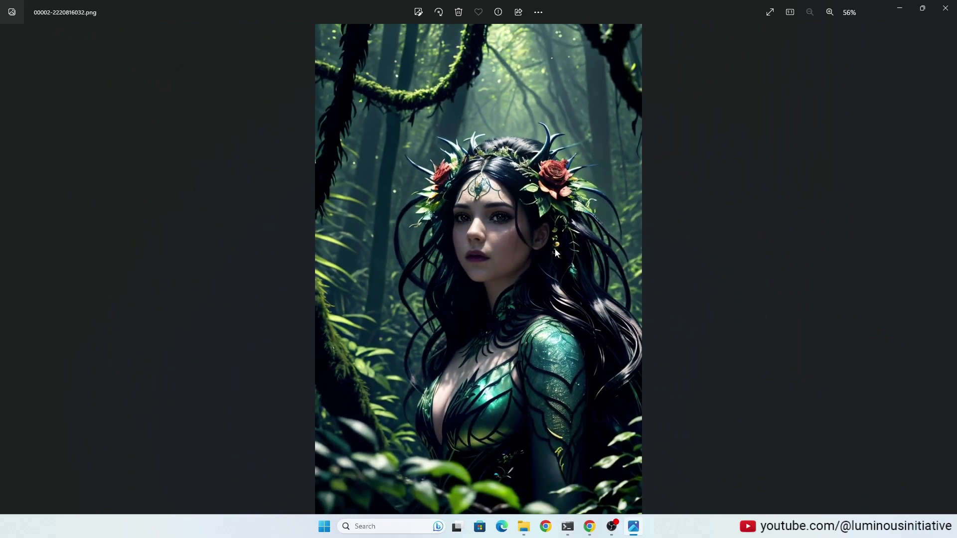
scroll(523, 276, "up", 3)
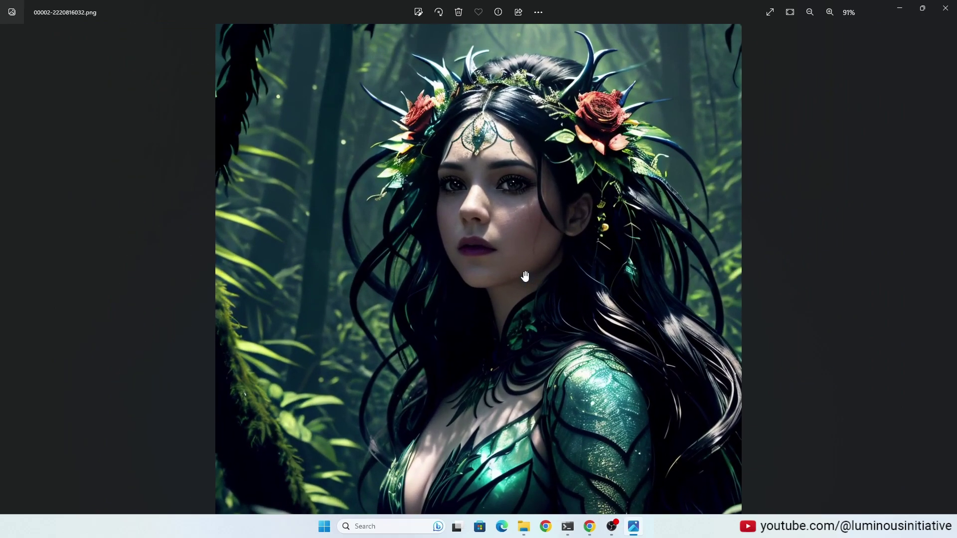
scroll(524, 276, "down", 1)
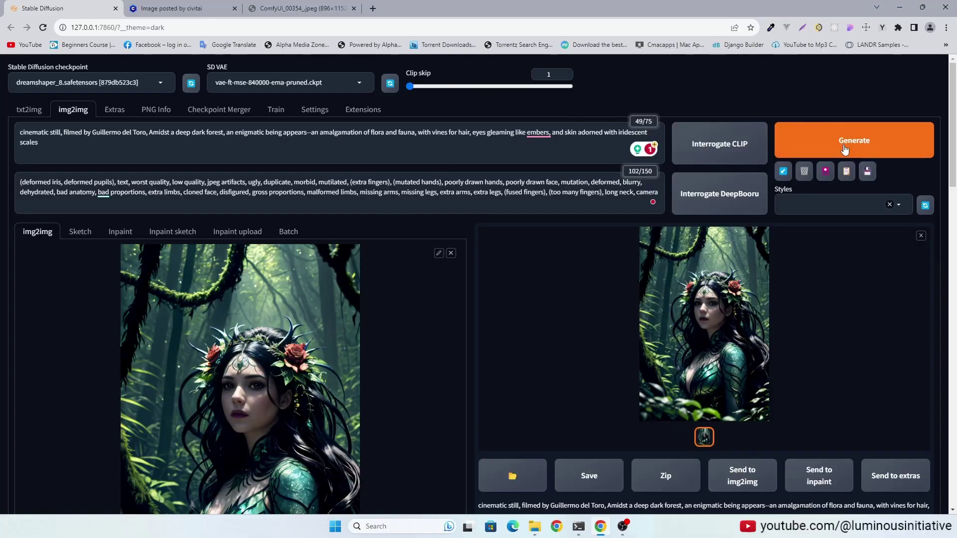
Step: Review the img2img settings and launch another upscale of the 1152×1728 portrait
scroll(798, 254, "down", 6)
scroll(781, 303, "down", 1)
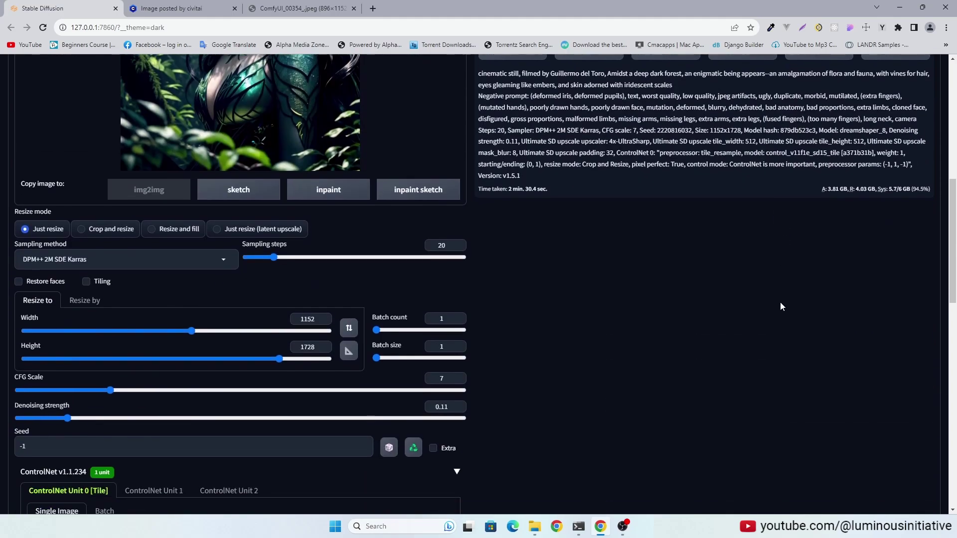
scroll(781, 306, "up", 7)
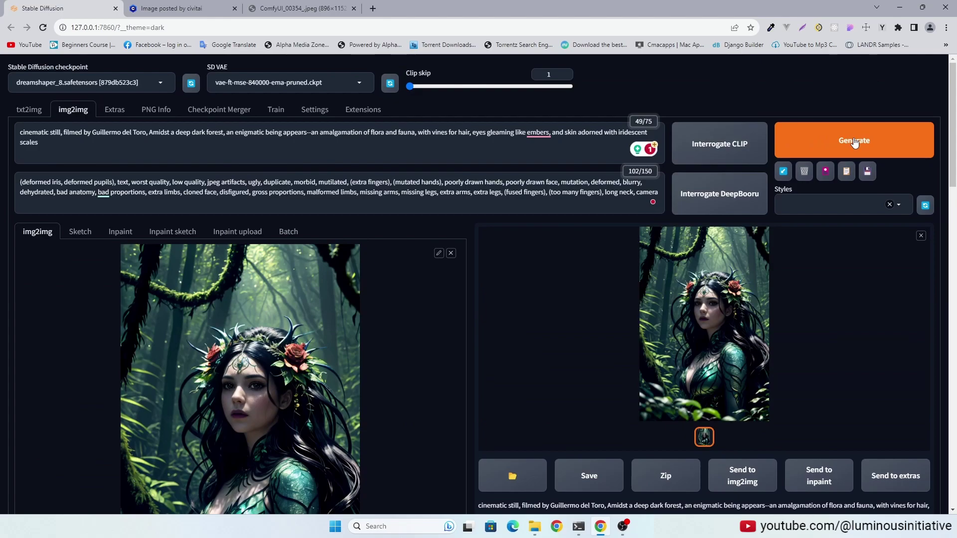
left_click(854, 143)
key("alt+Tab")
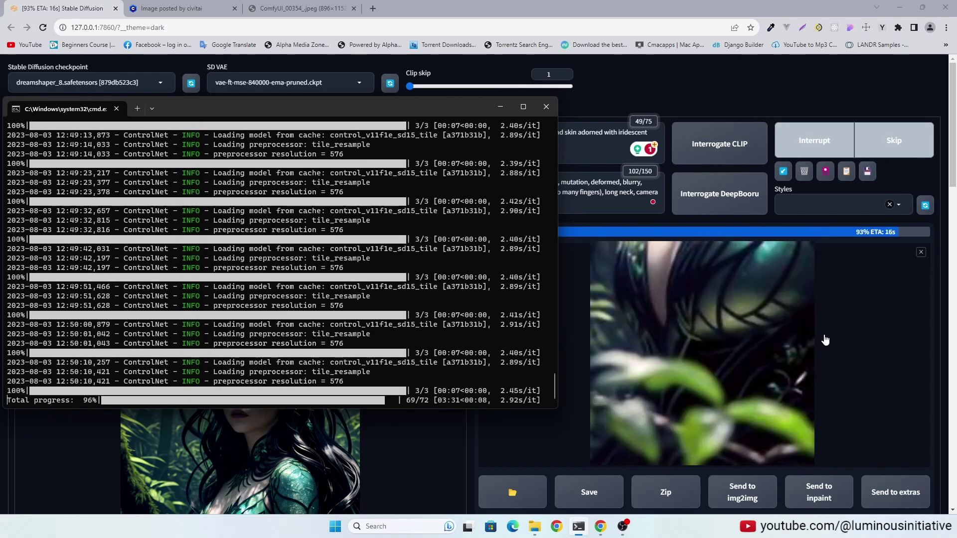
Step: View the finished second upscale at full resolution and scroll down through it
left_click(825, 339)
left_click(698, 331)
left_click(21, 81)
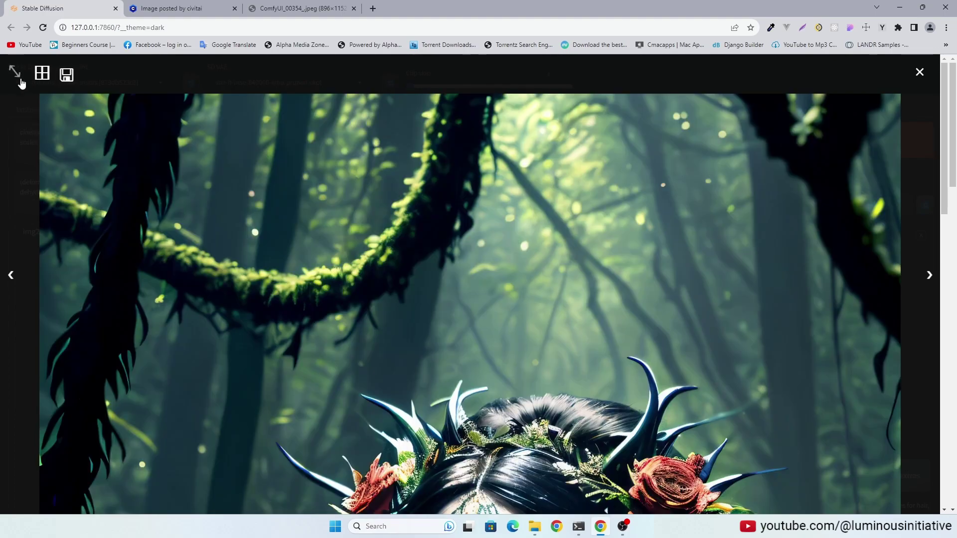
left_click(952, 236)
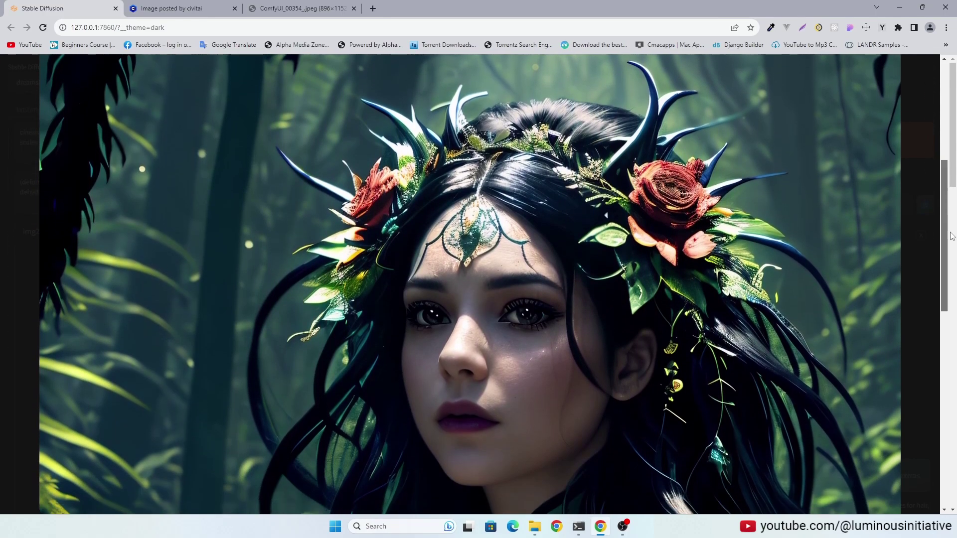
left_click_drag(952, 236, 953, 180)
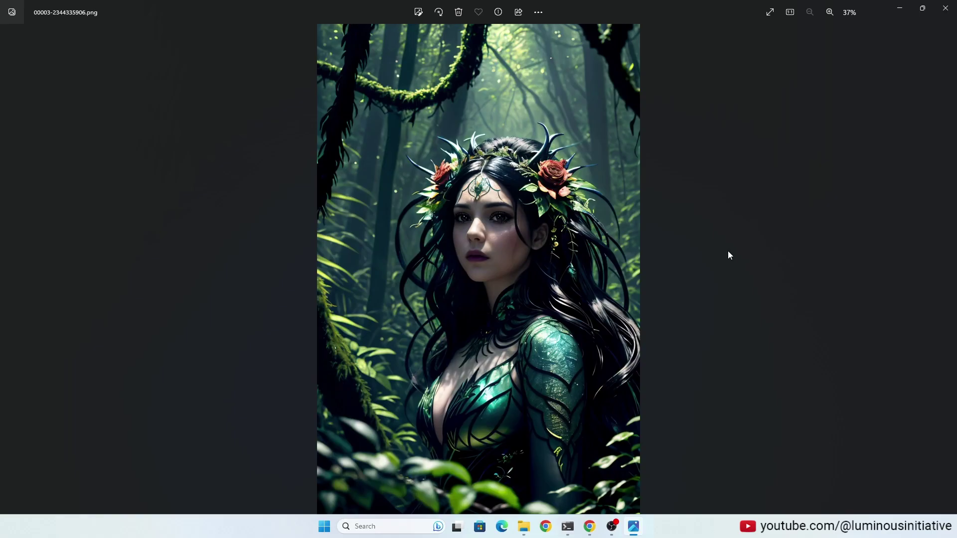
scroll(727, 250, "up", 5)
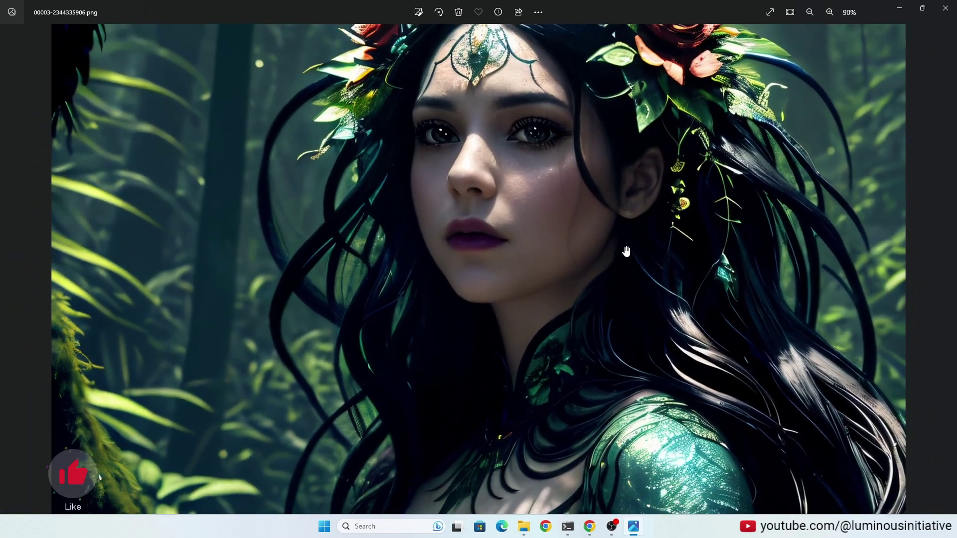
left_click_drag(627, 251, 677, 453)
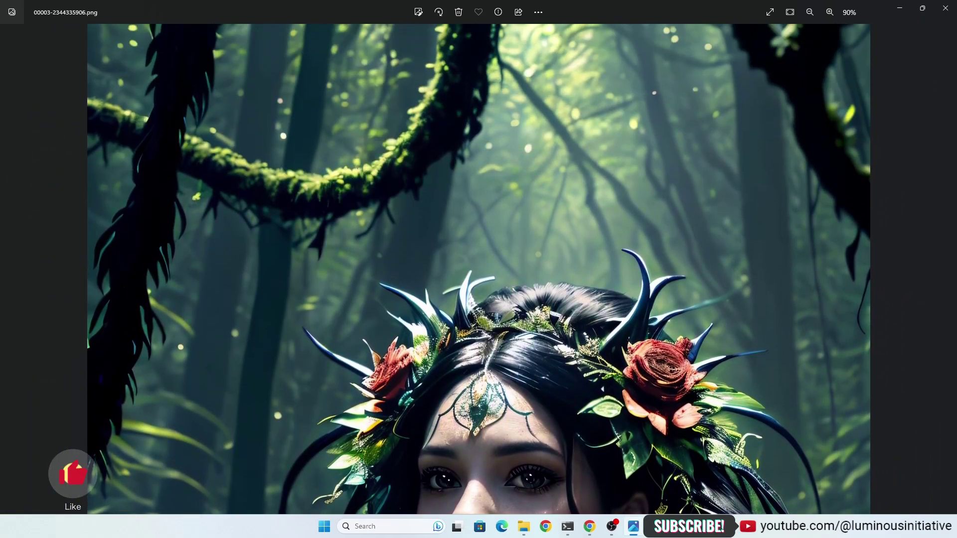